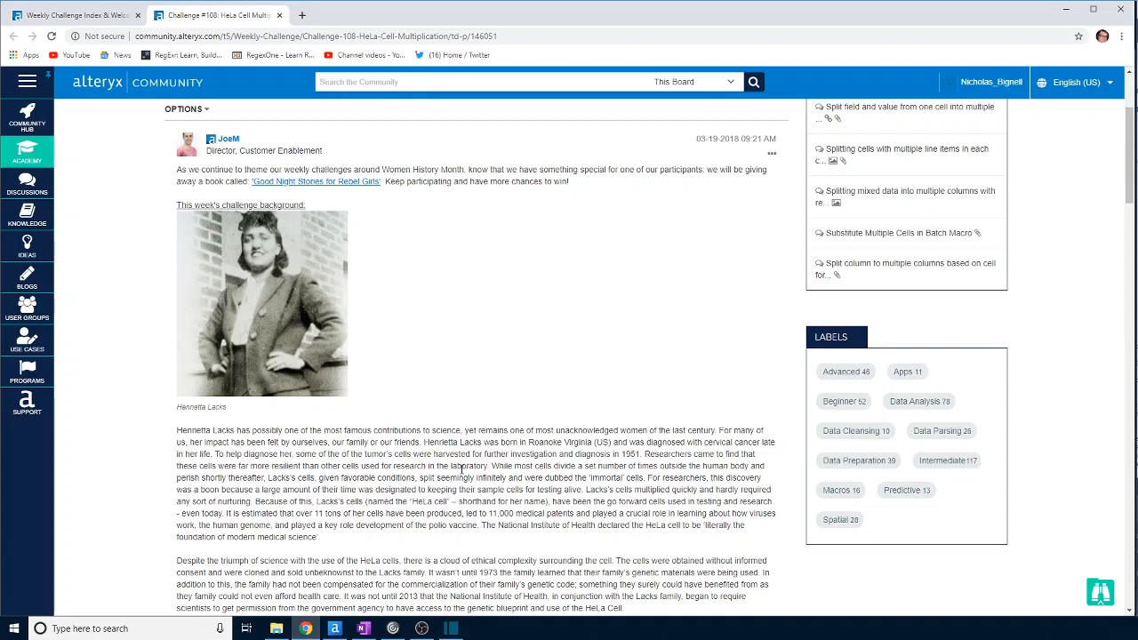
Step: Read the HeLa cell challenge description, noting the maximum cell density per mL and the solution volume
scroll(461, 471, "down", 3)
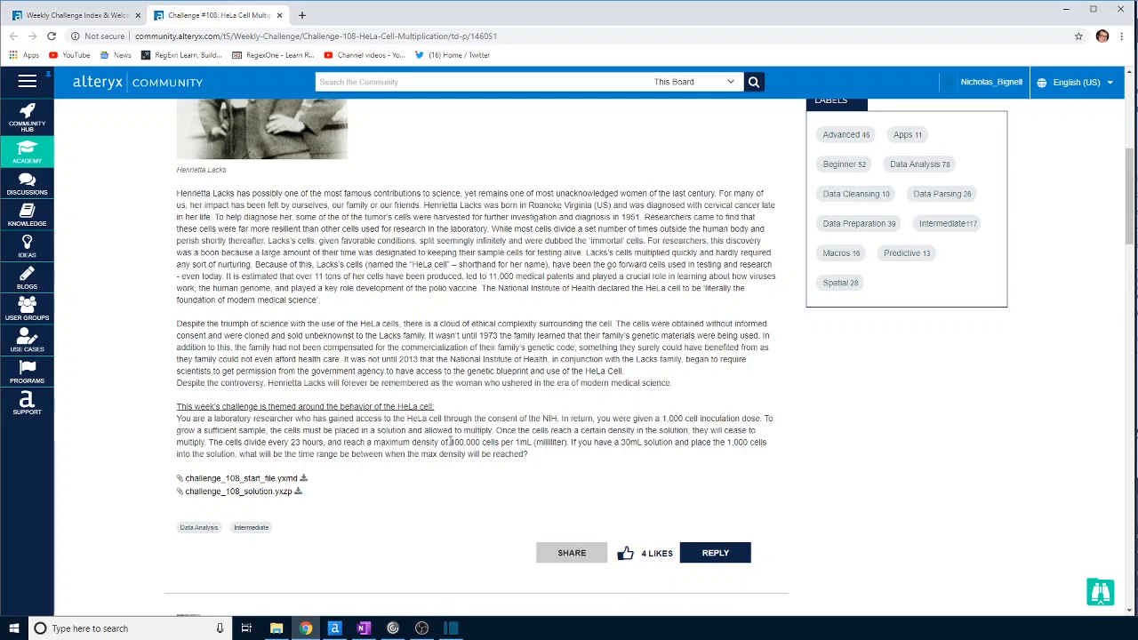
left_click_drag(449, 441, 533, 442)
left_click_drag(621, 442, 662, 443)
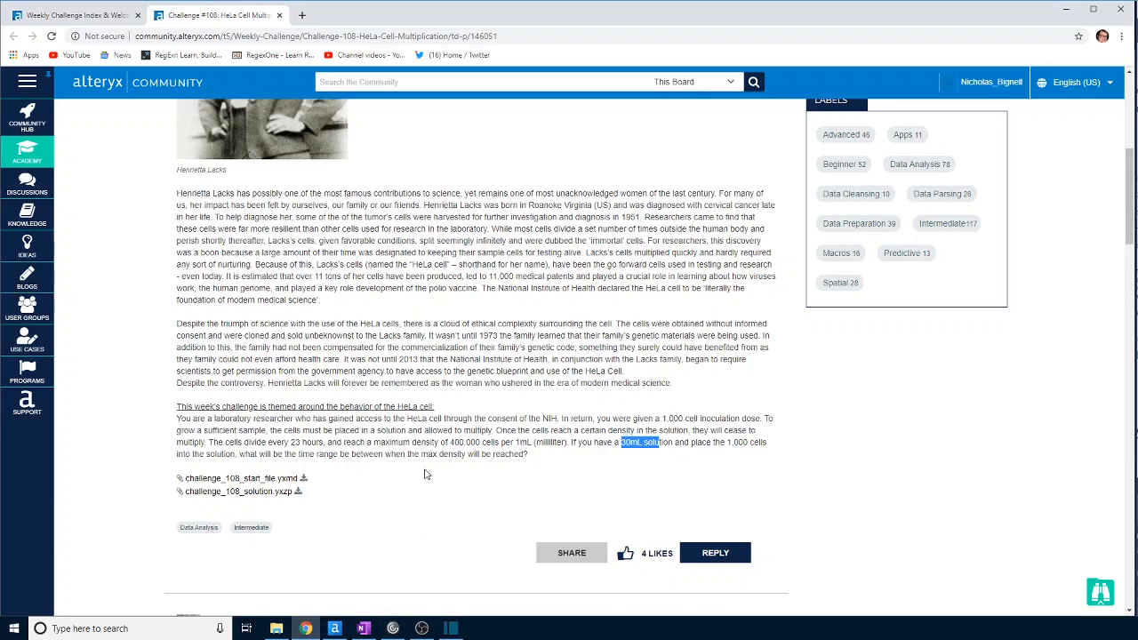
Step: Switch to Alteryx Designer and examine the data tables in the Input and Output containers' Text Input tools
left_click(334, 629)
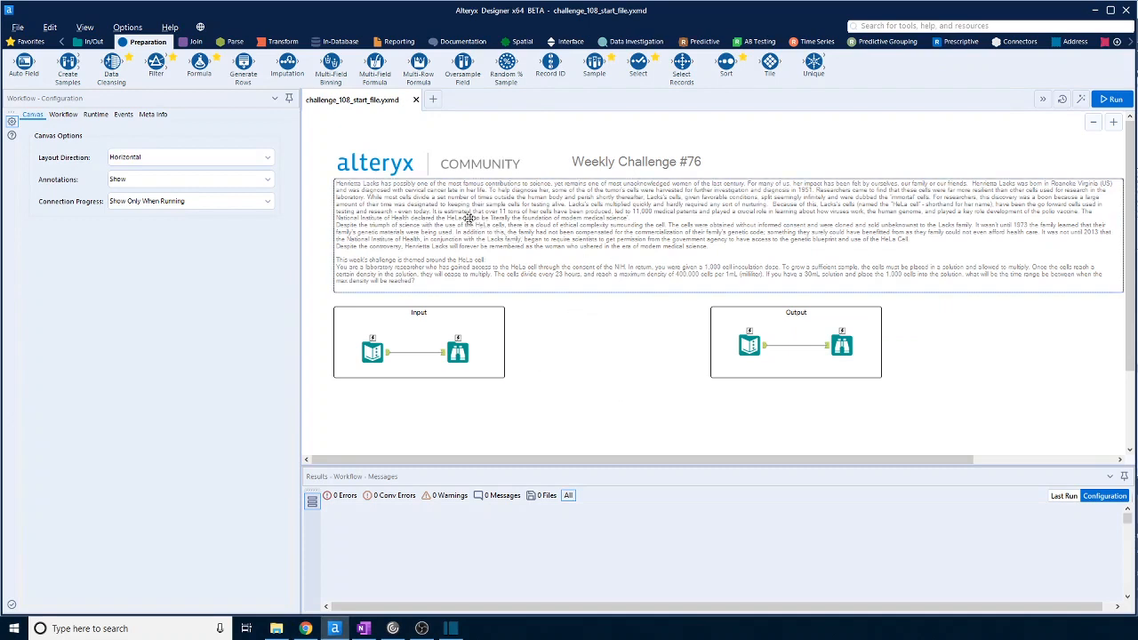
left_click(388, 356)
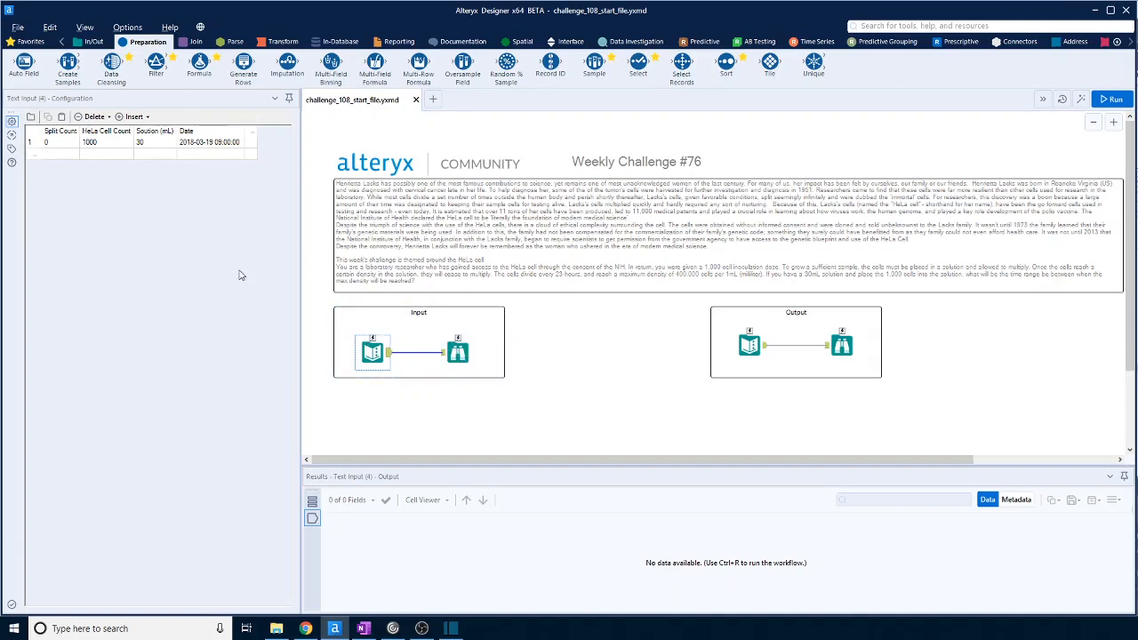
left_click(763, 350)
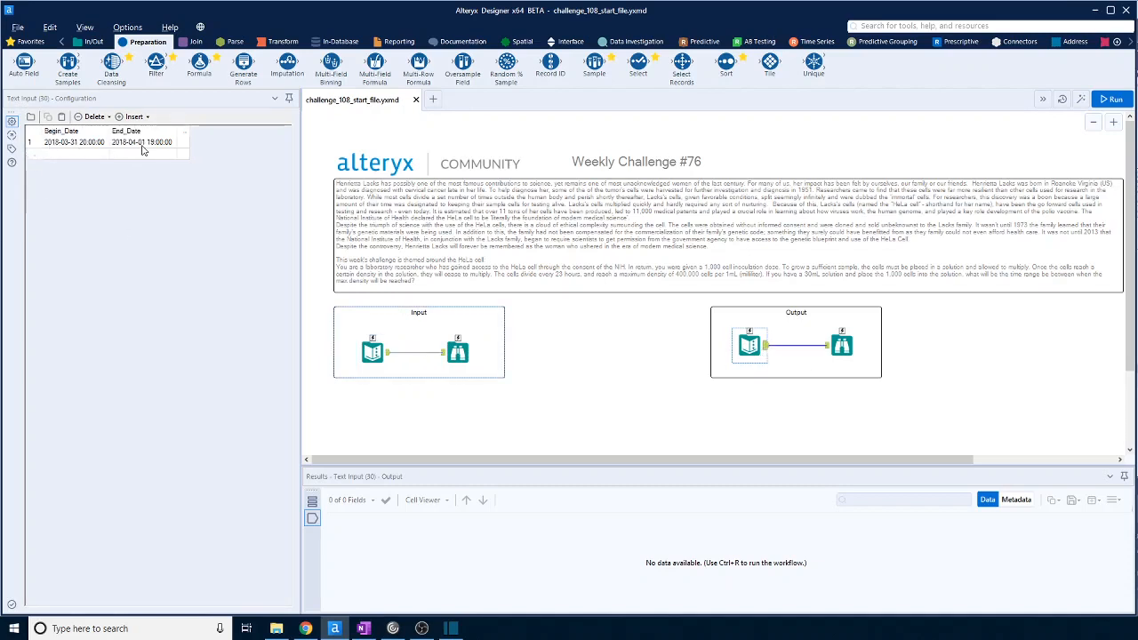
left_click(373, 353)
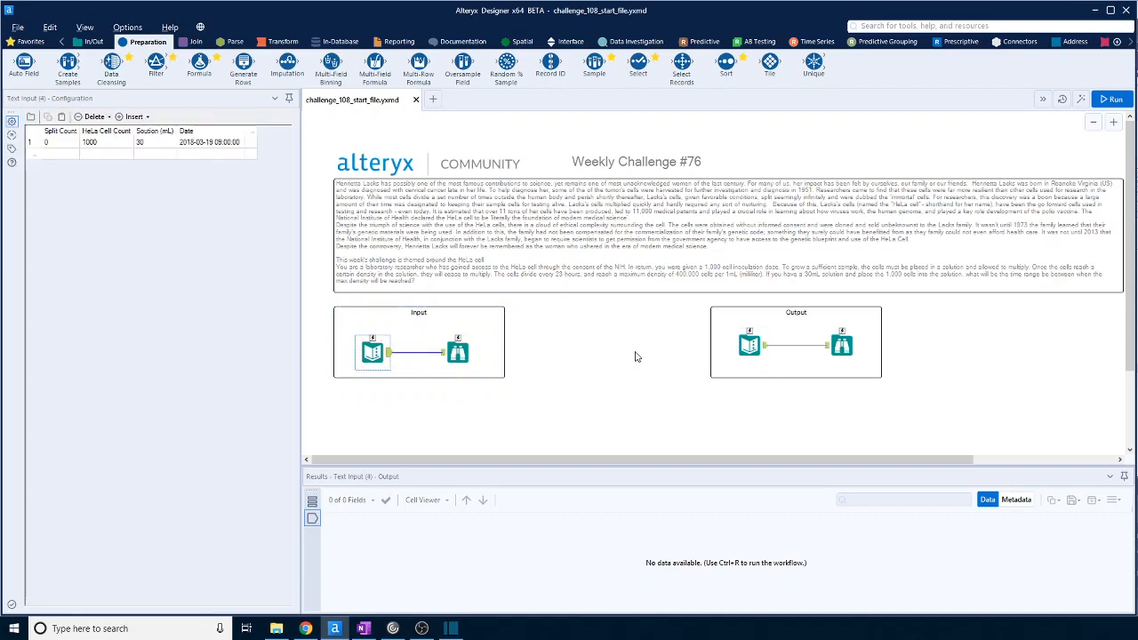
Step: Add a Formula tool below the Input container and connect the input Text Input tool to it
scroll(635, 357, "down", 1)
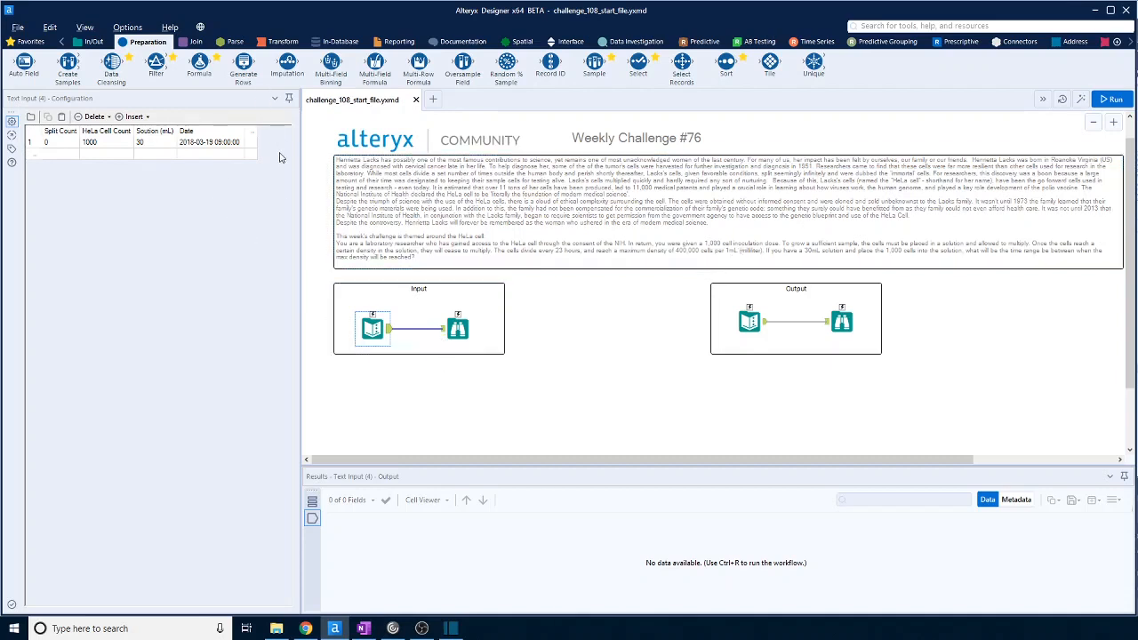
left_click_drag(199, 64, 493, 385)
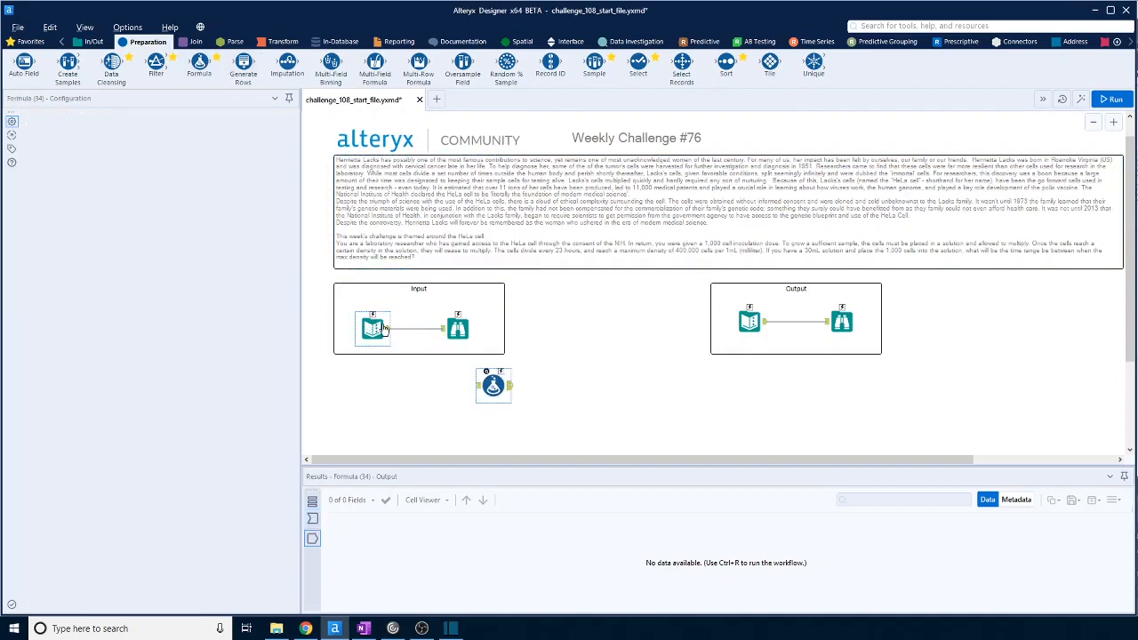
left_click_drag(423, 362, 483, 386)
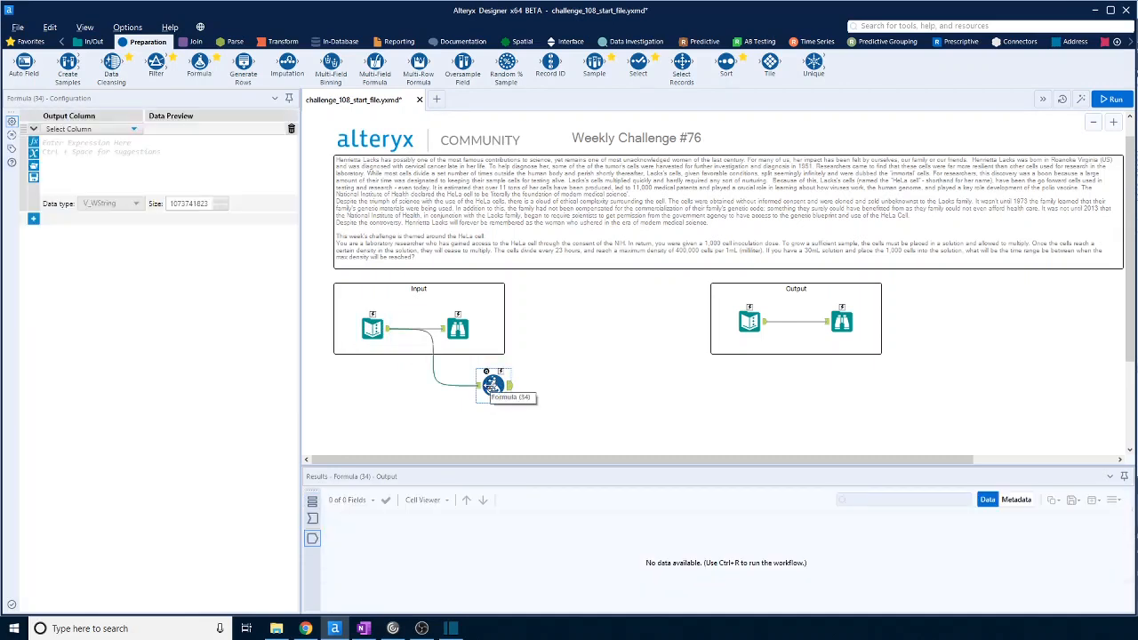
Step: Create a new Formula column named Target count with the expression 400000*[Soution (mL)] and data type Int32
left_click(135, 130)
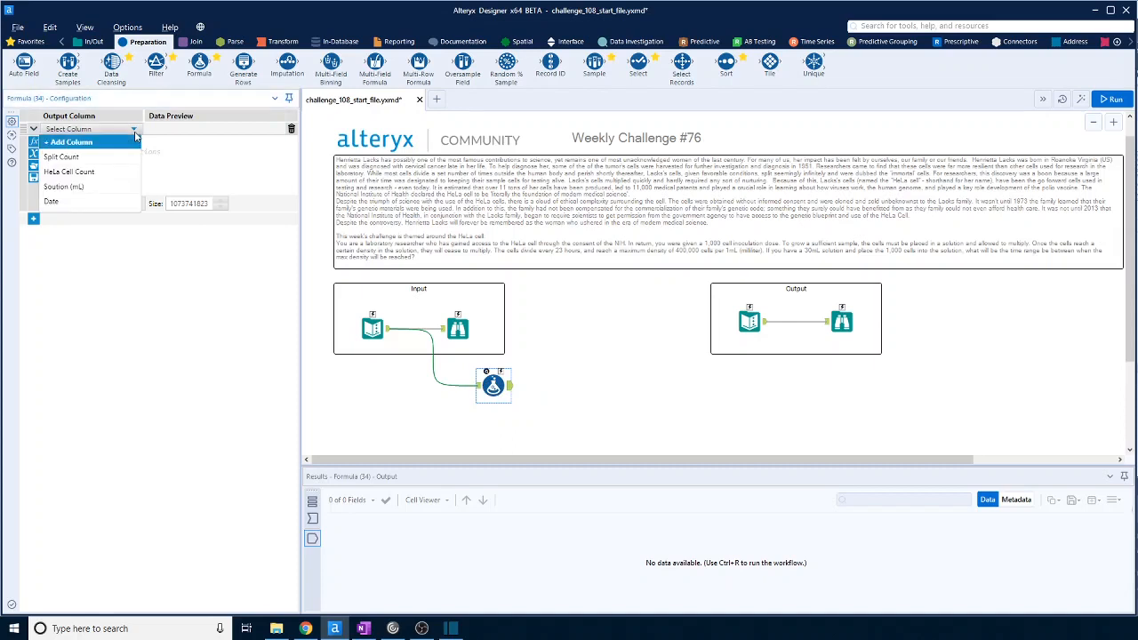
left_click(102, 143)
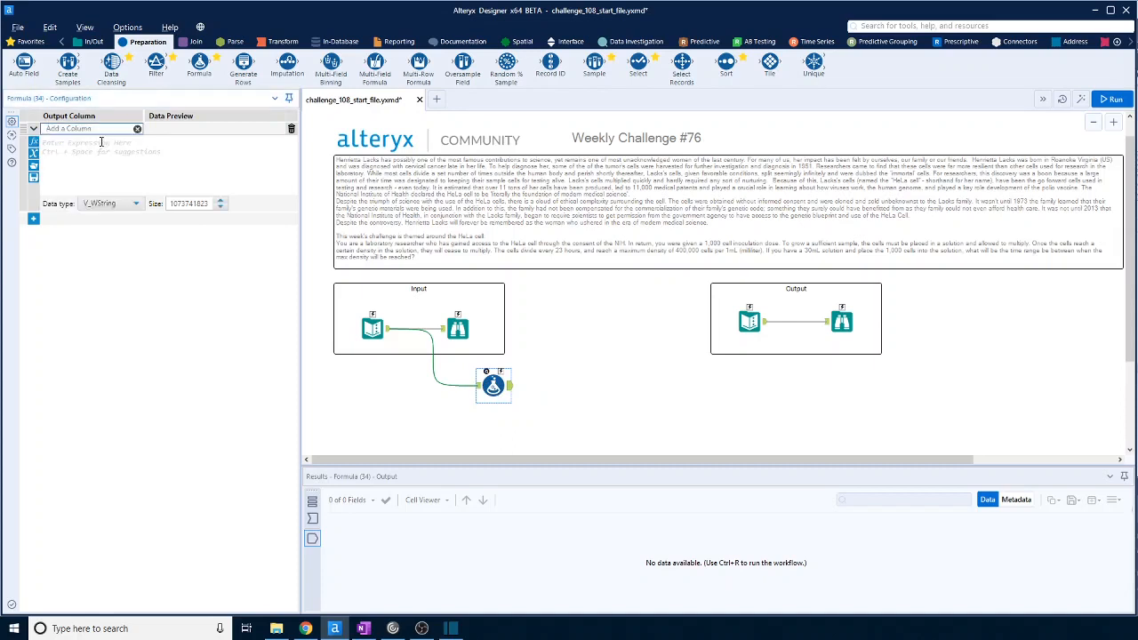
type("Target count")
left_click(101, 142)
type("400")
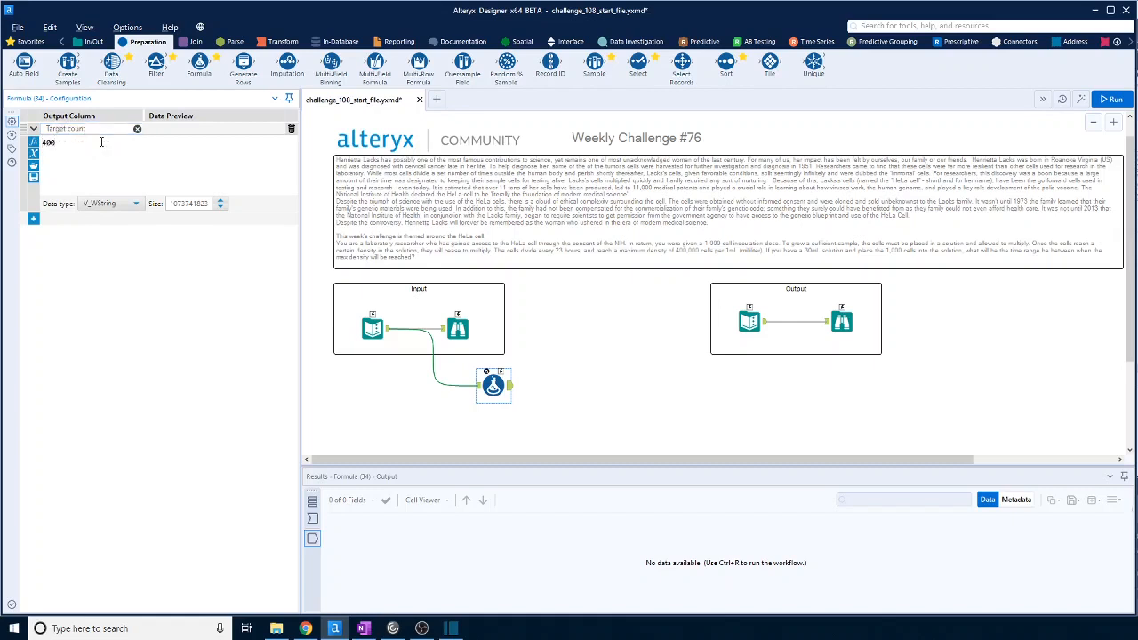
type("000*[")
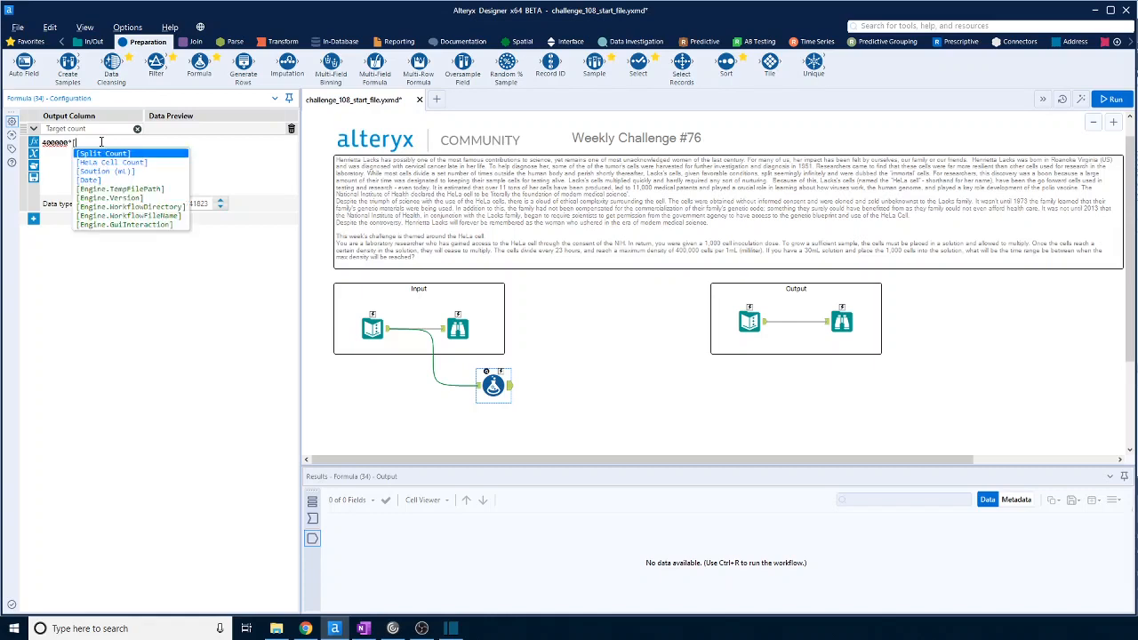
double_click(104, 157)
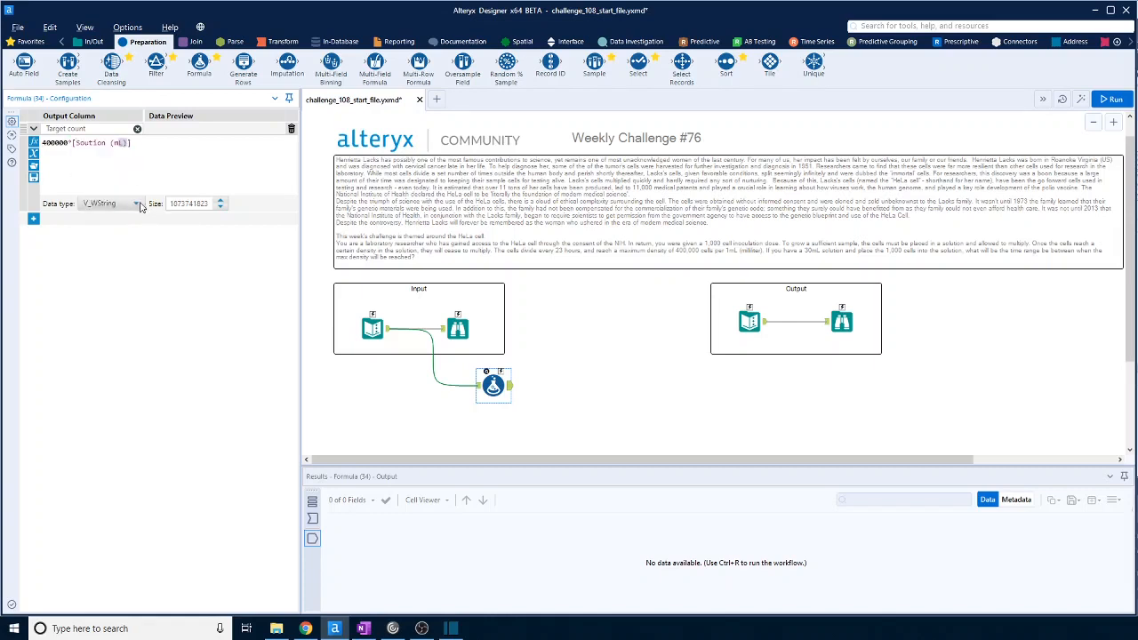
left_click(120, 204)
left_click(121, 277)
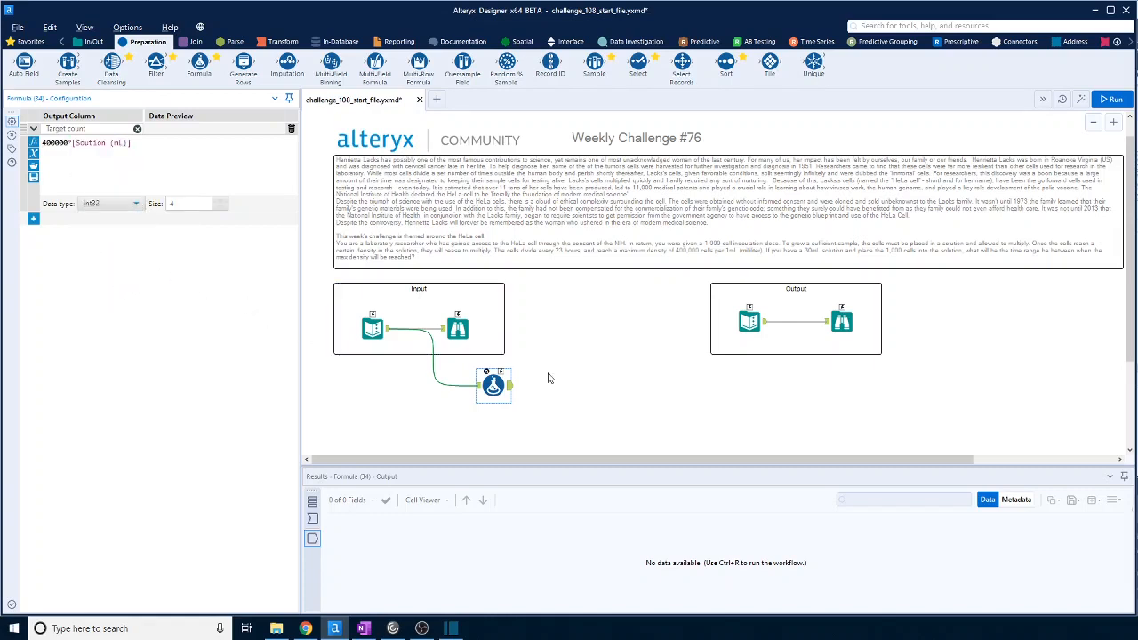
Step: Run the workflow and examine the Formula tool's input and output data and field metadata
left_click(583, 382)
left_click(1111, 98)
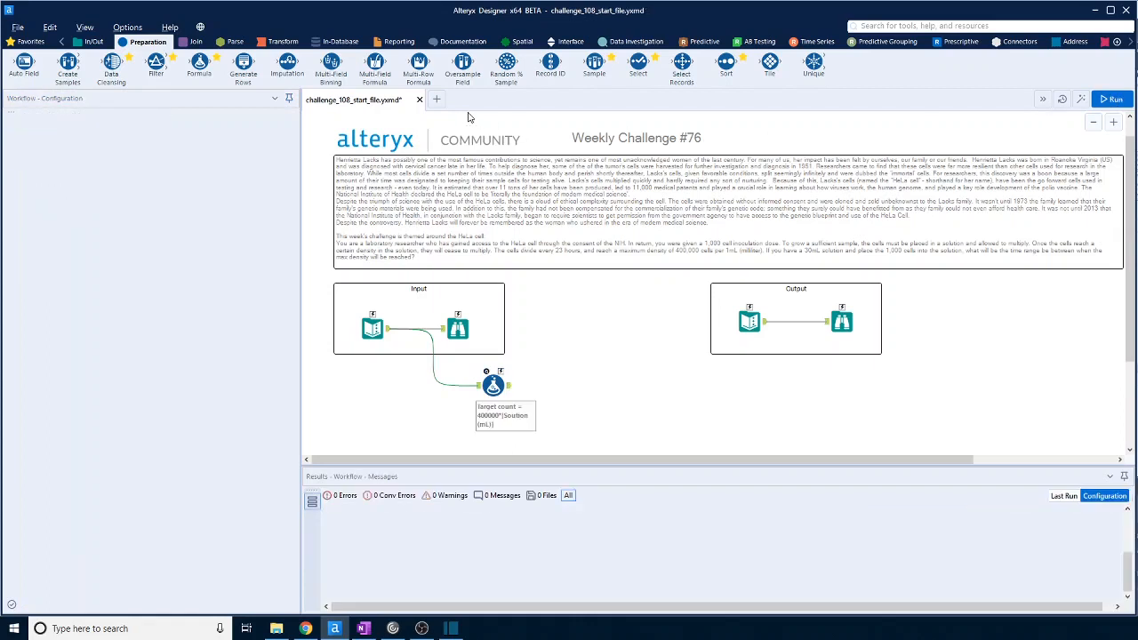
left_click(493, 384)
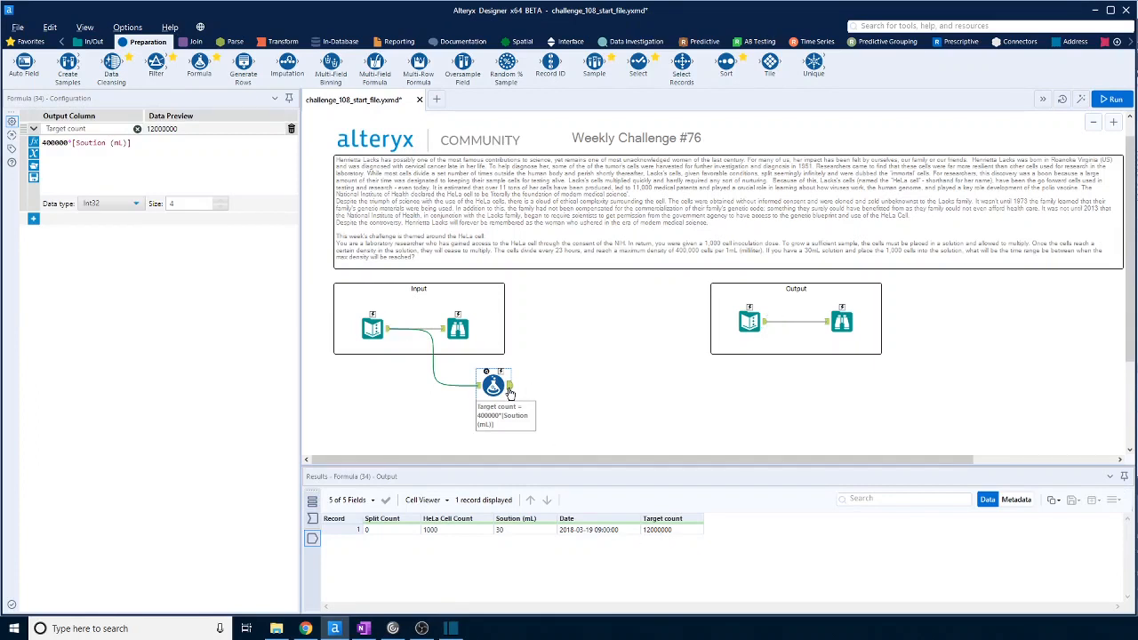
left_click(1016, 498)
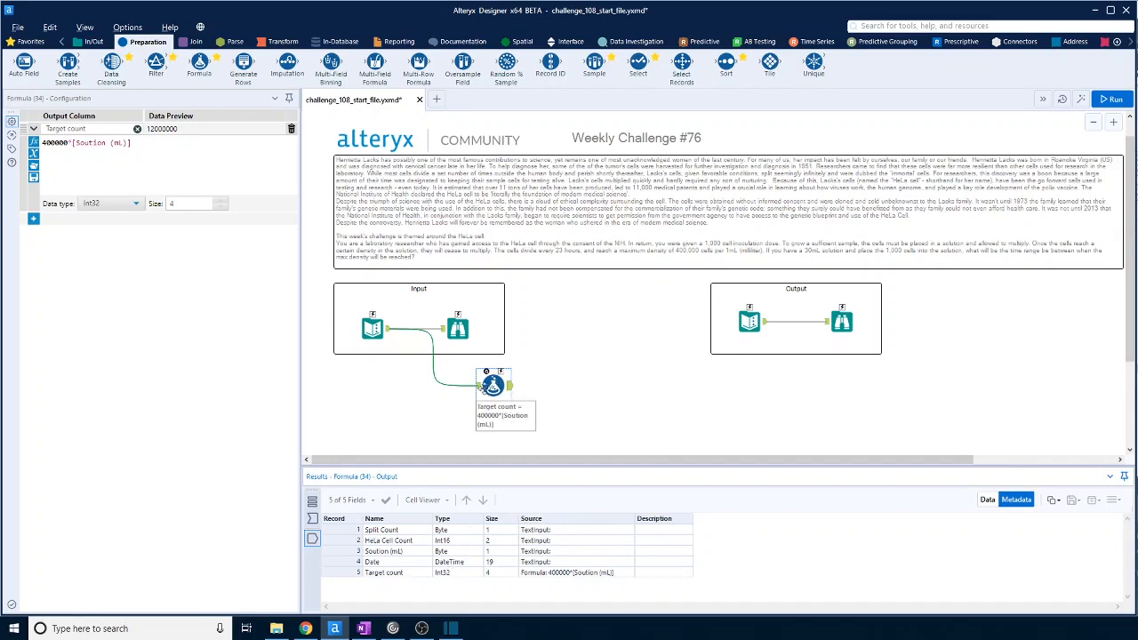
left_click(478, 390)
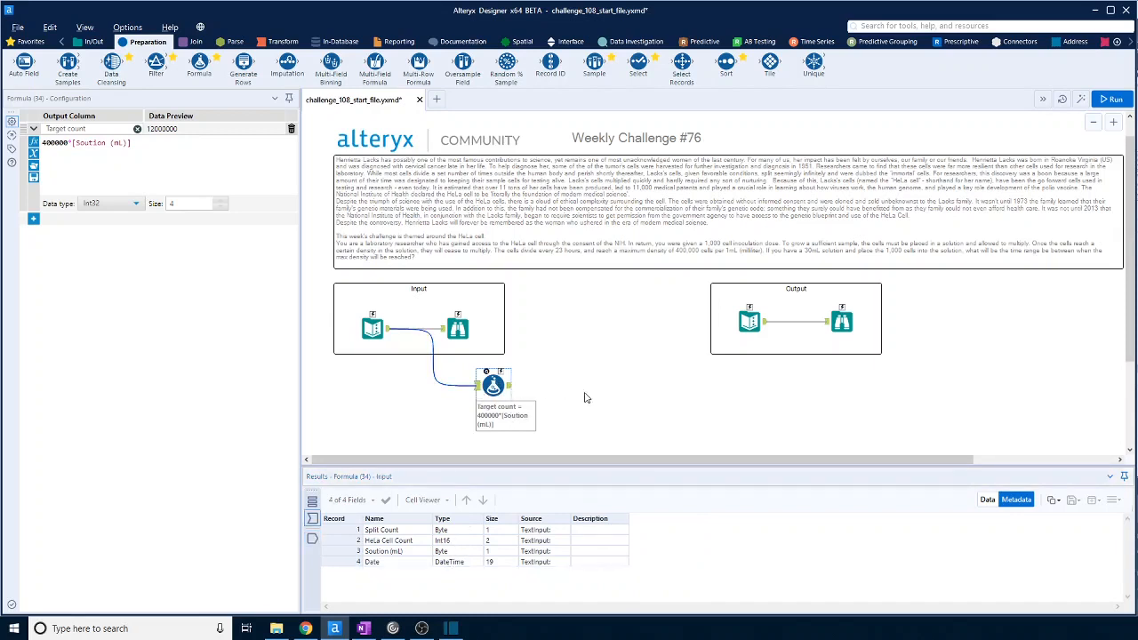
left_click(988, 501)
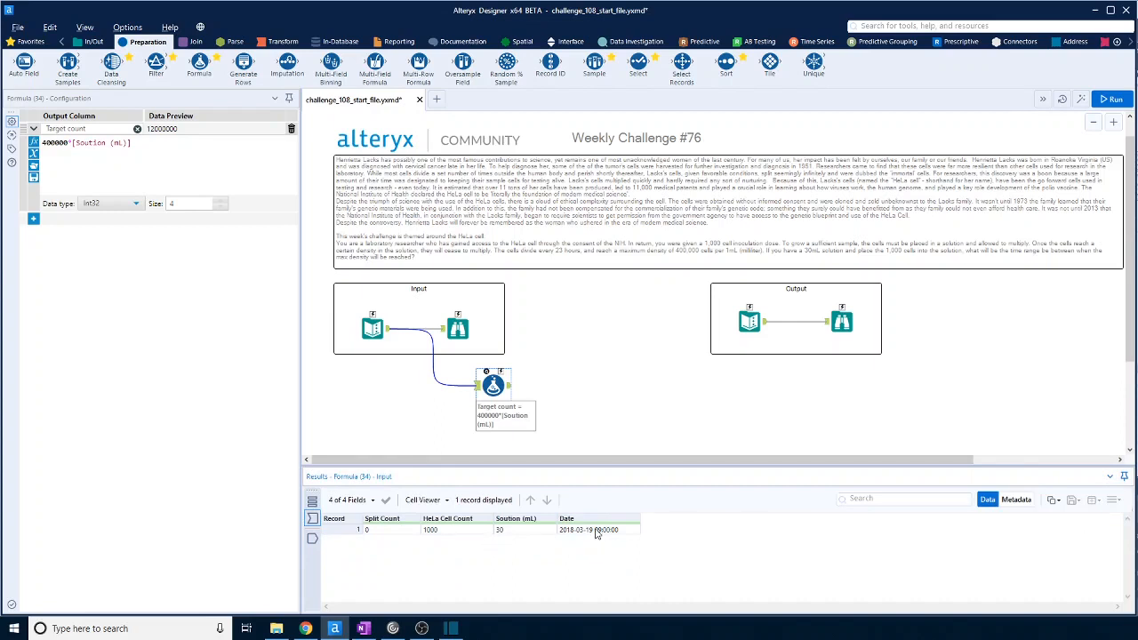
left_click(509, 385)
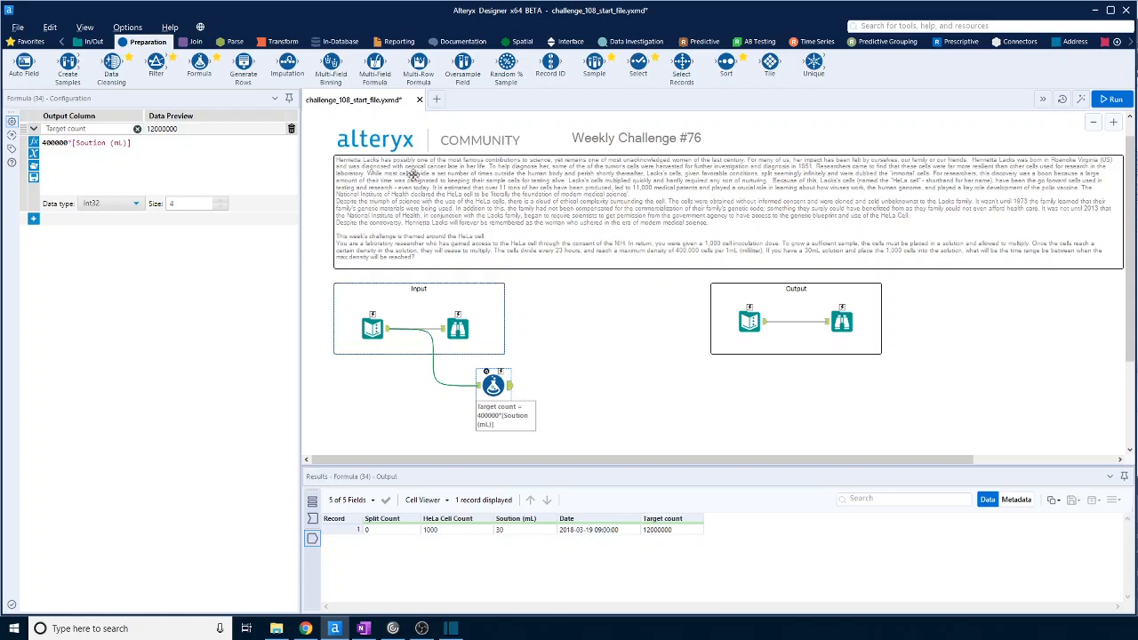
Step: Add a Generate Rows tool after the Formula tool and set its initialization expression to 1000
left_click_drag(243, 62, 560, 391)
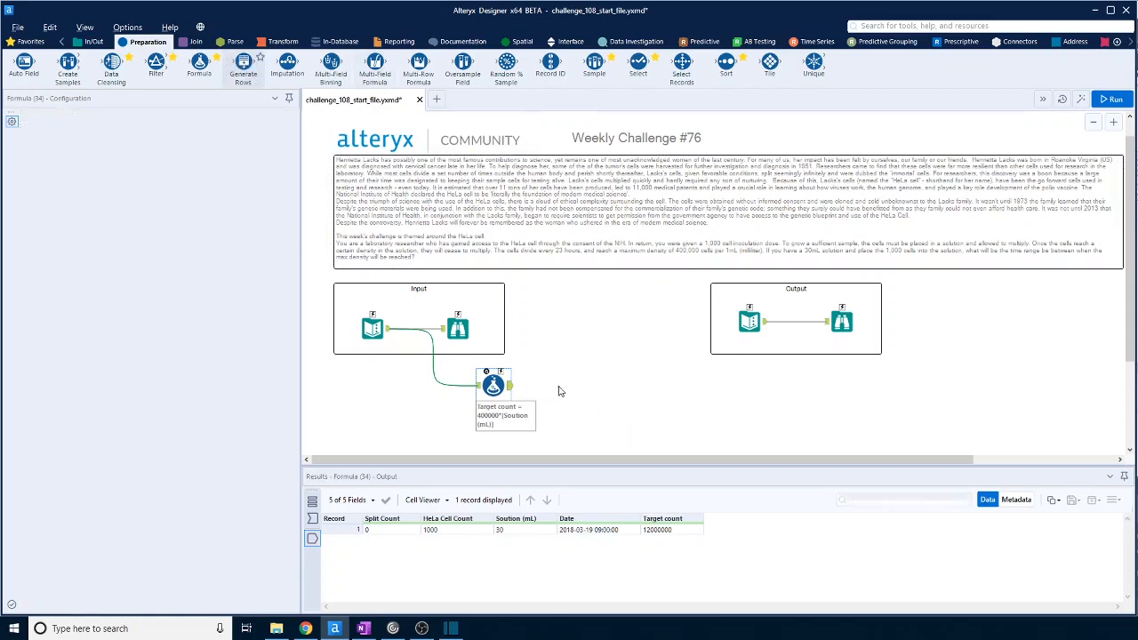
key("ctrl+r")
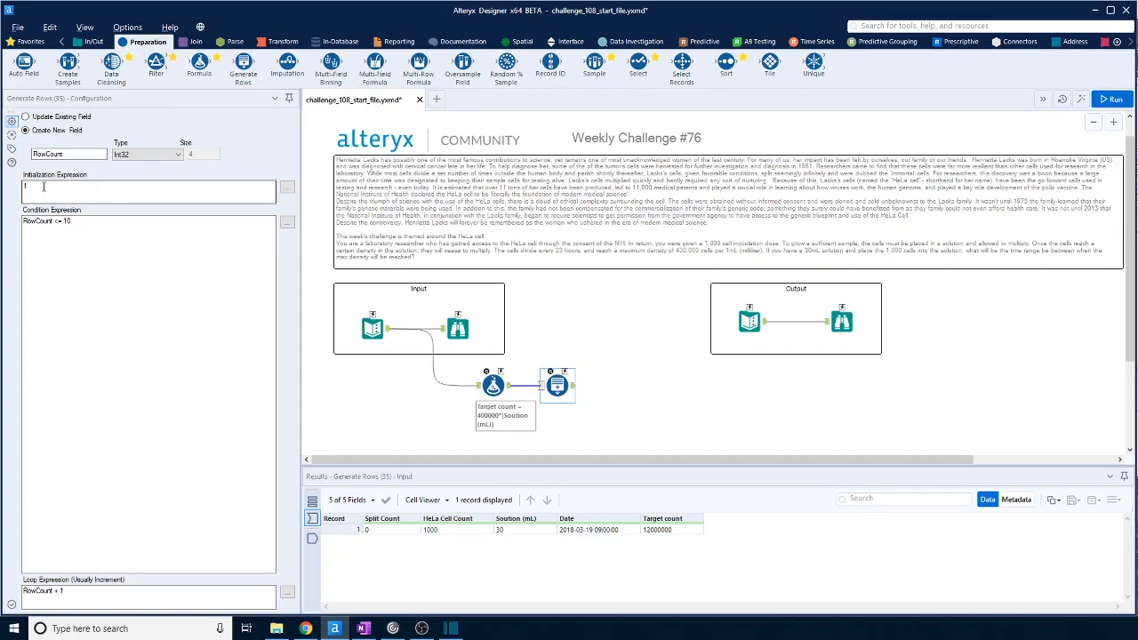
left_click(43, 187)
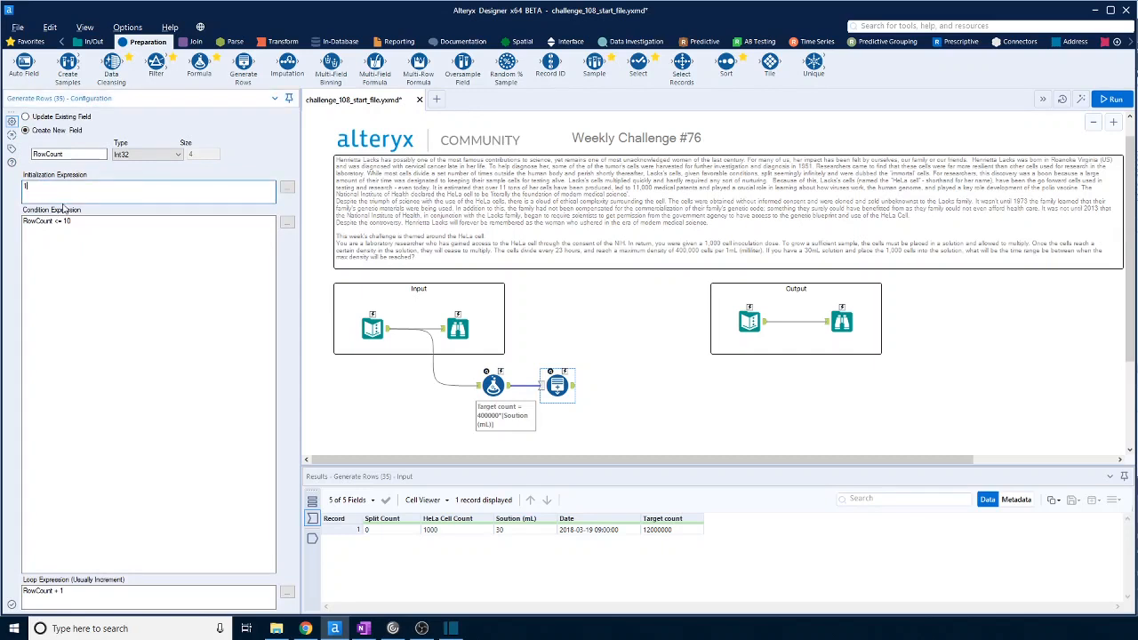
type("000")
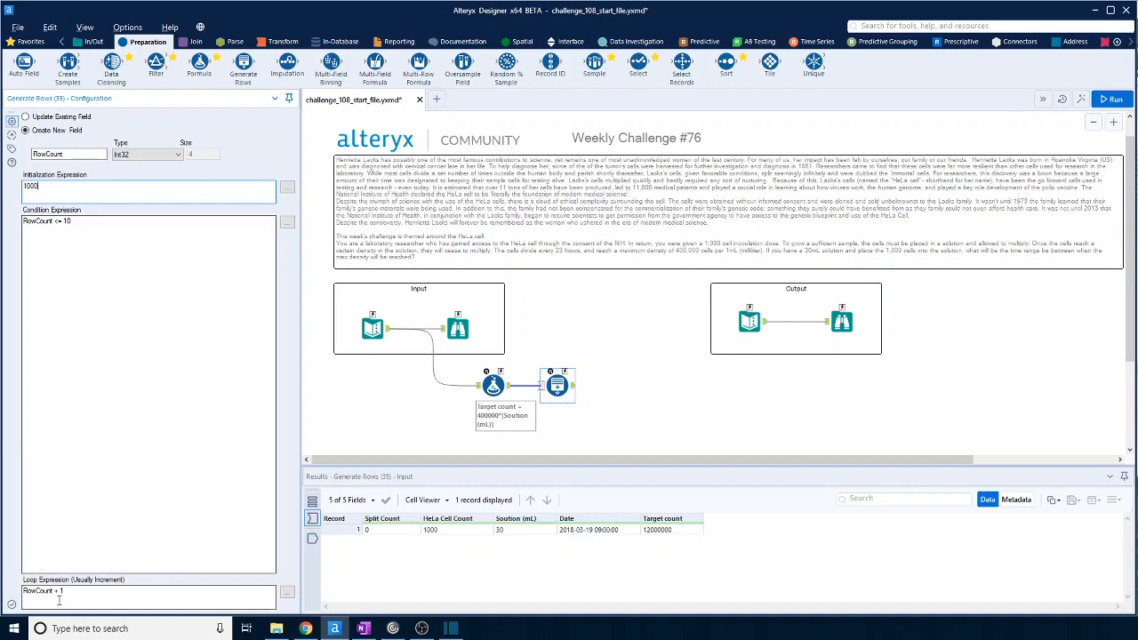
Step: Rename the Generate Rows tool's new field to Count and set the loop expression to [Count]*21
left_click_drag(71, 593, 22, 591)
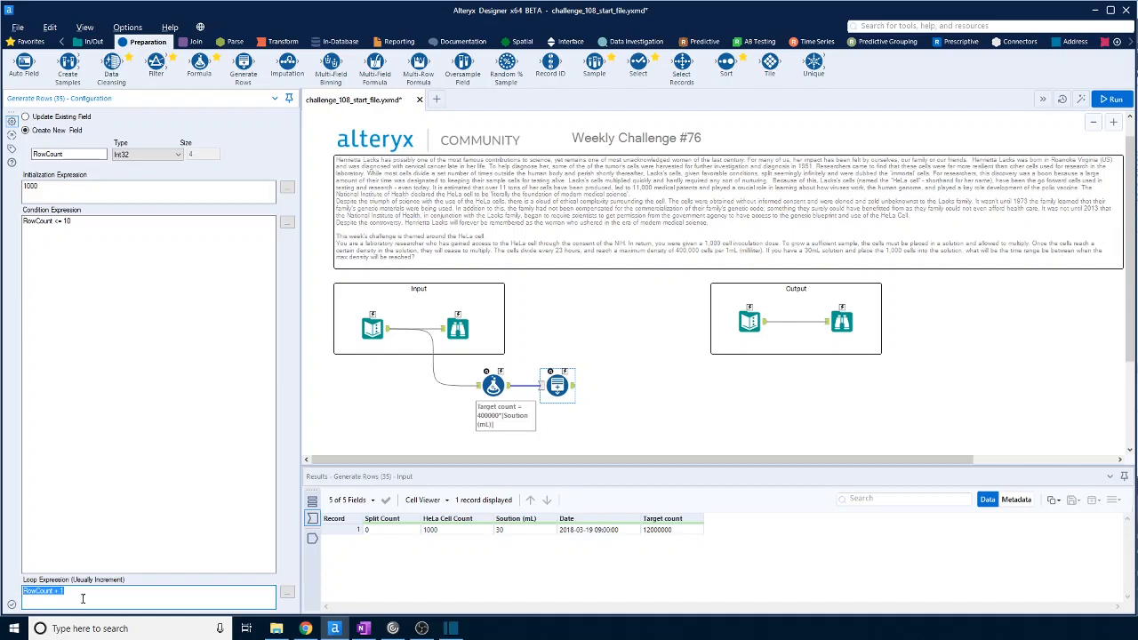
left_click(62, 590)
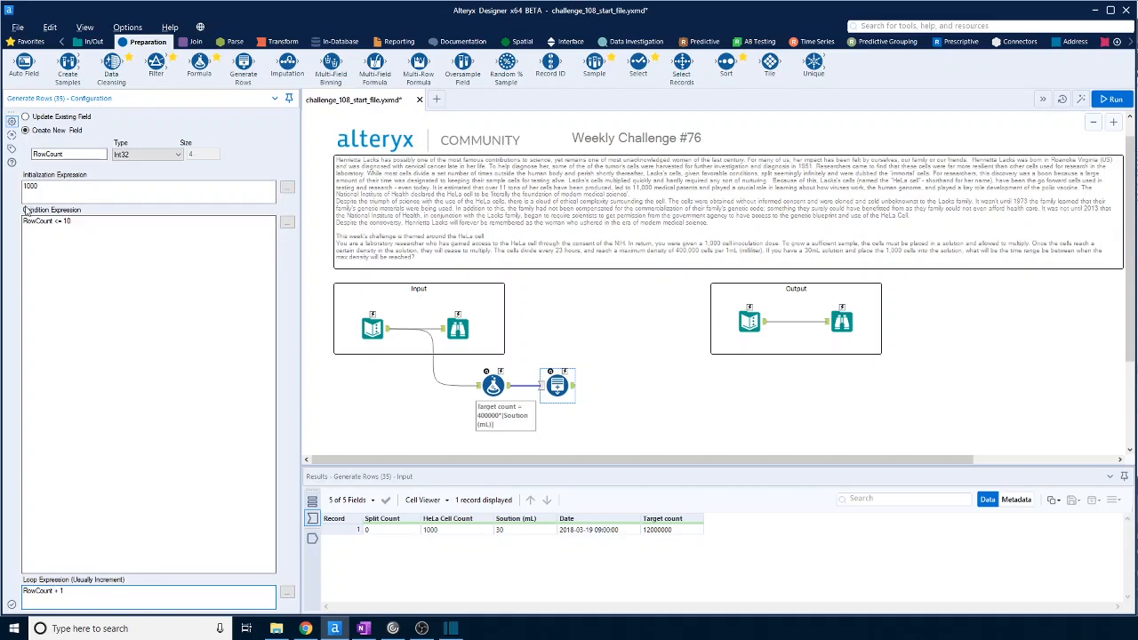
left_click_drag(47, 154, 28, 151)
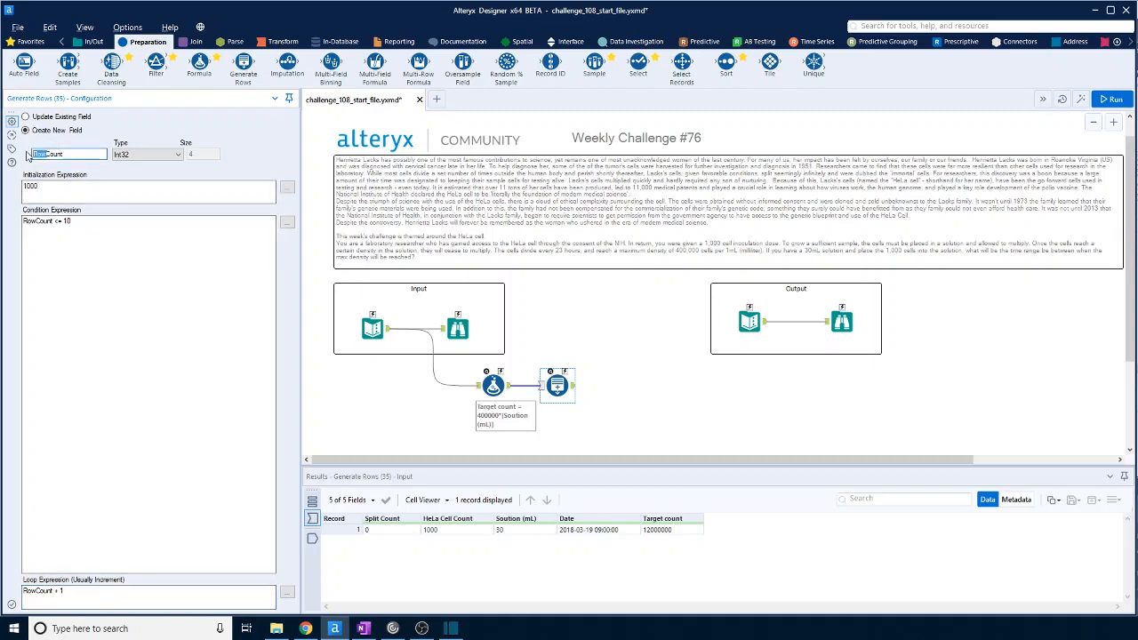
key("Delete")
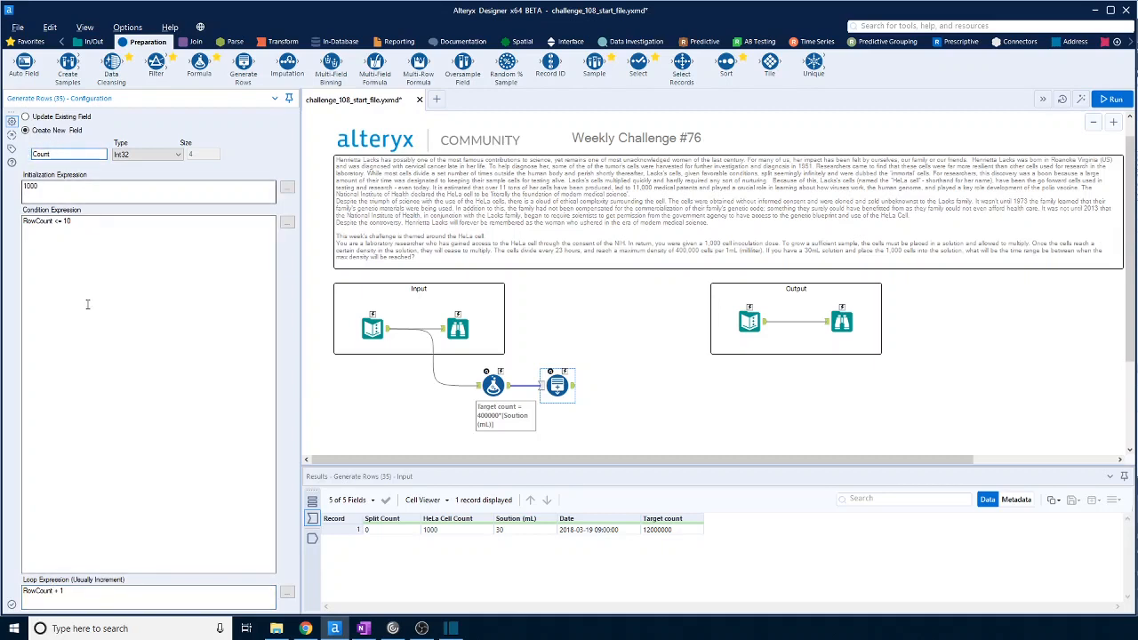
left_click(104, 598)
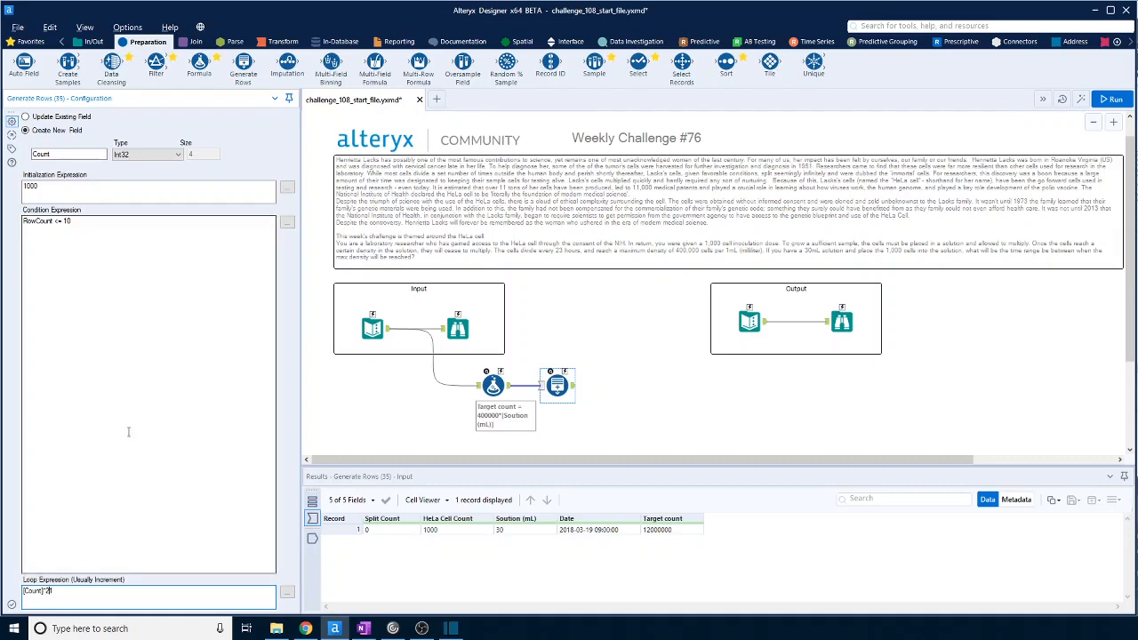
Step: Set the Generate Rows tool's condition expression to [Count] <= [Target count]
double_click(49, 222)
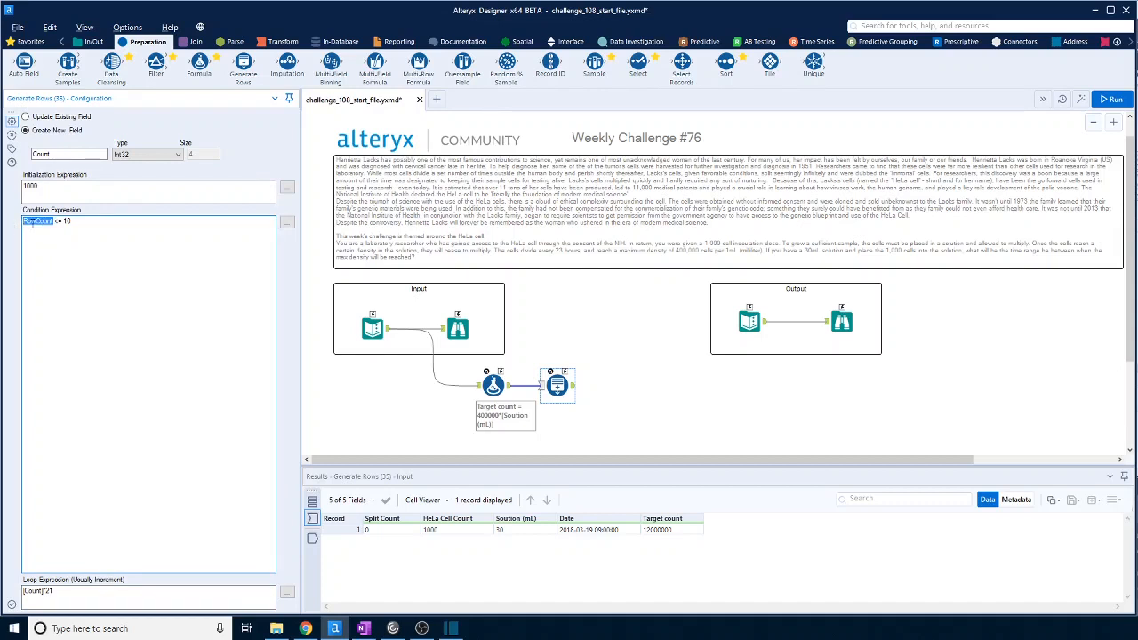
left_click(286, 221)
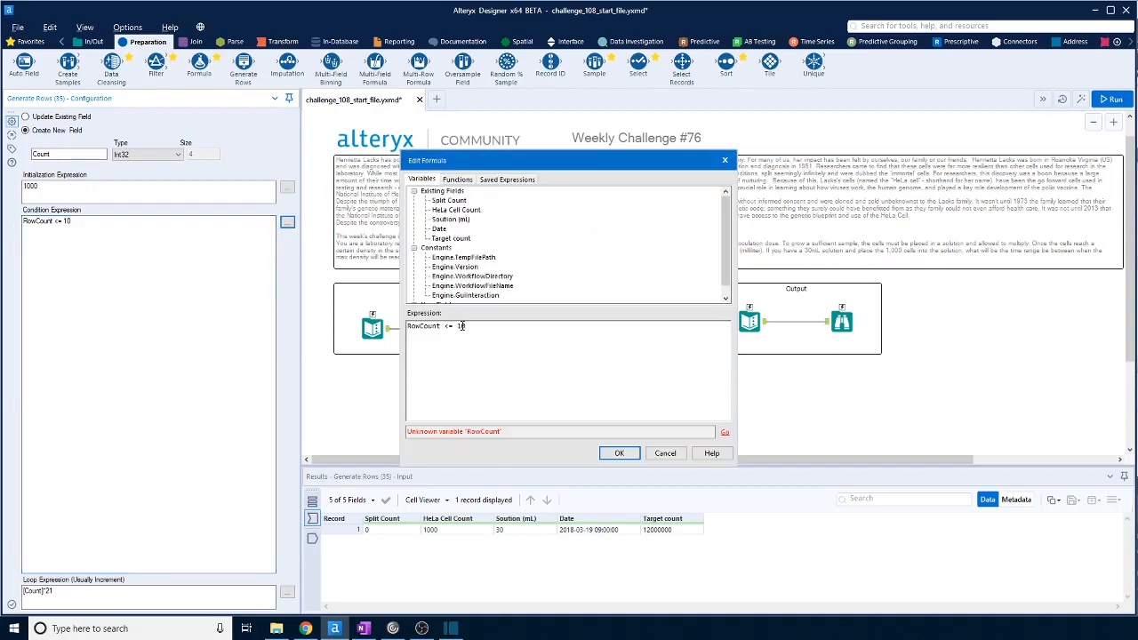
double_click(423, 326)
scroll(434, 266, "down", 1)
double_click(434, 295)
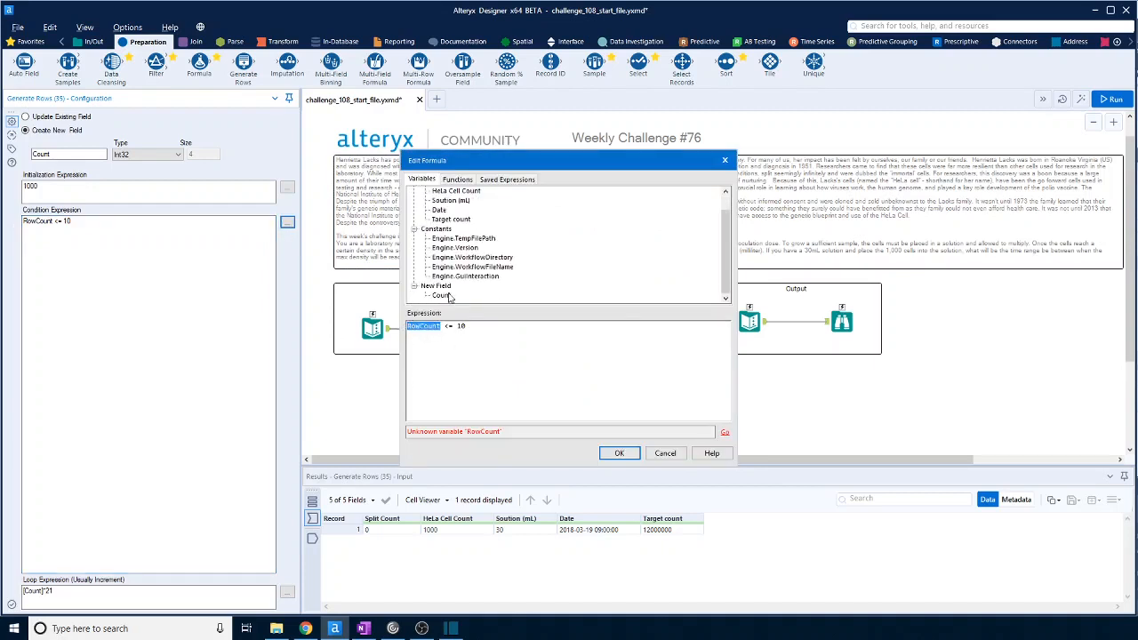
double_click(440, 295)
double_click(457, 326)
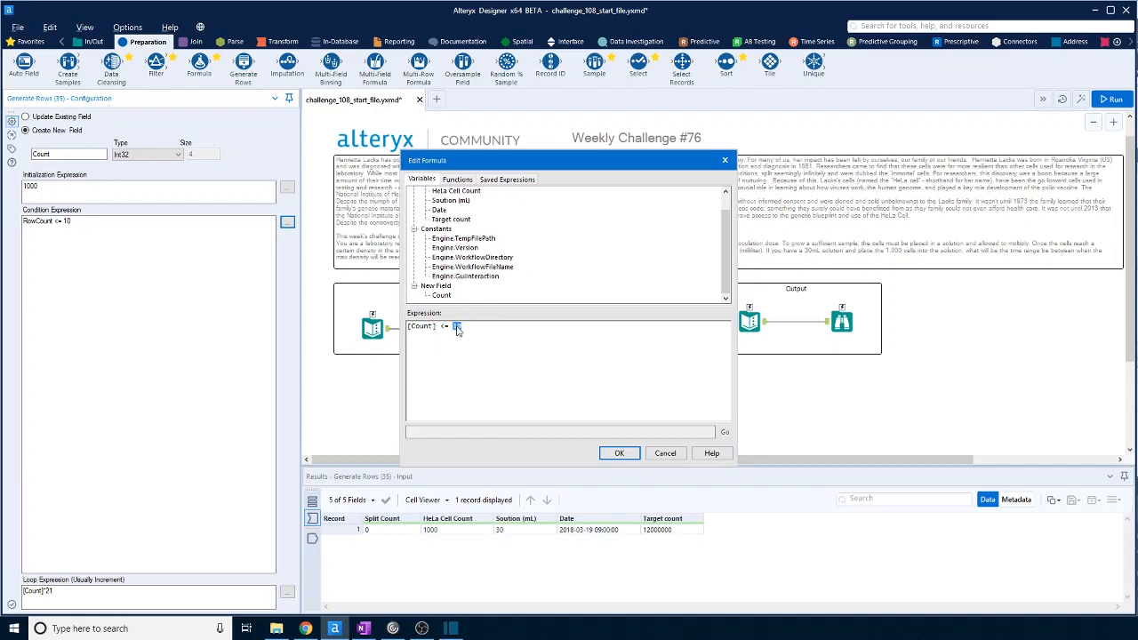
key("BackSpace")
type("[")
double_click(455, 219)
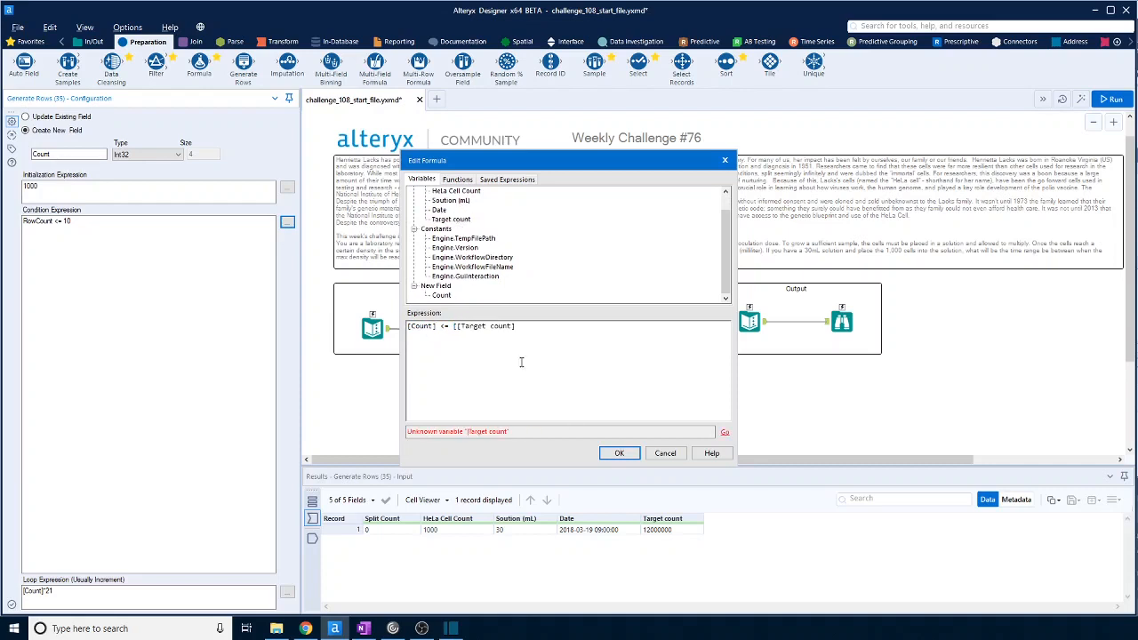
left_click(461, 327)
key("BackSpace")
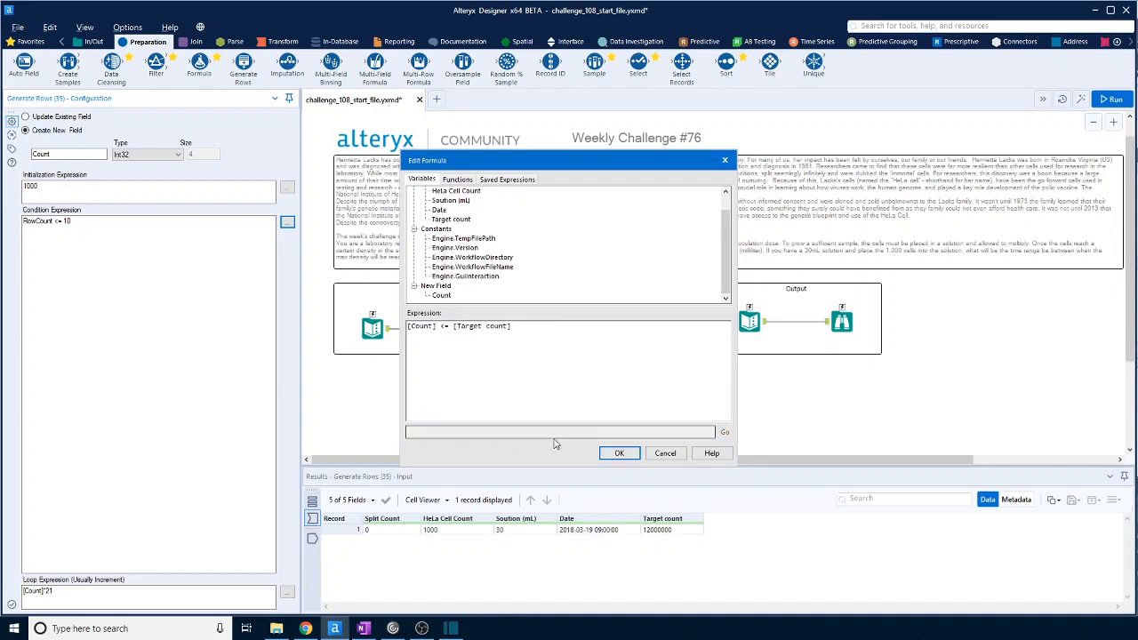
left_click(620, 453)
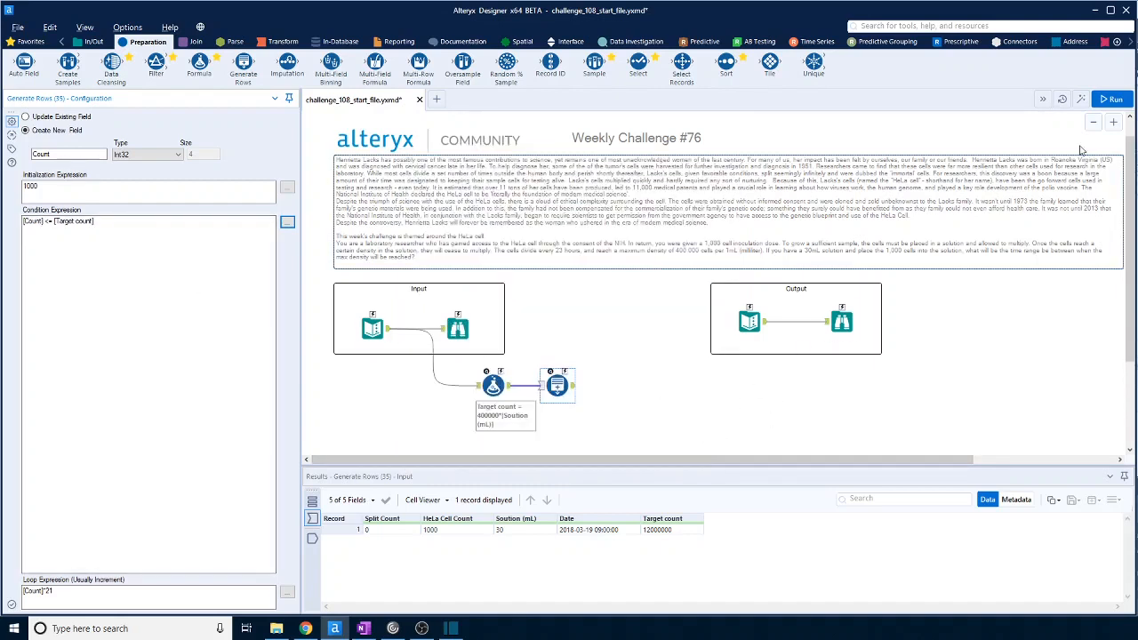
Step: Change the Generate Rows loop expression to [Count]*2, then run the workflow and check the generated Count values
left_click(77, 590)
key("BackSpace")
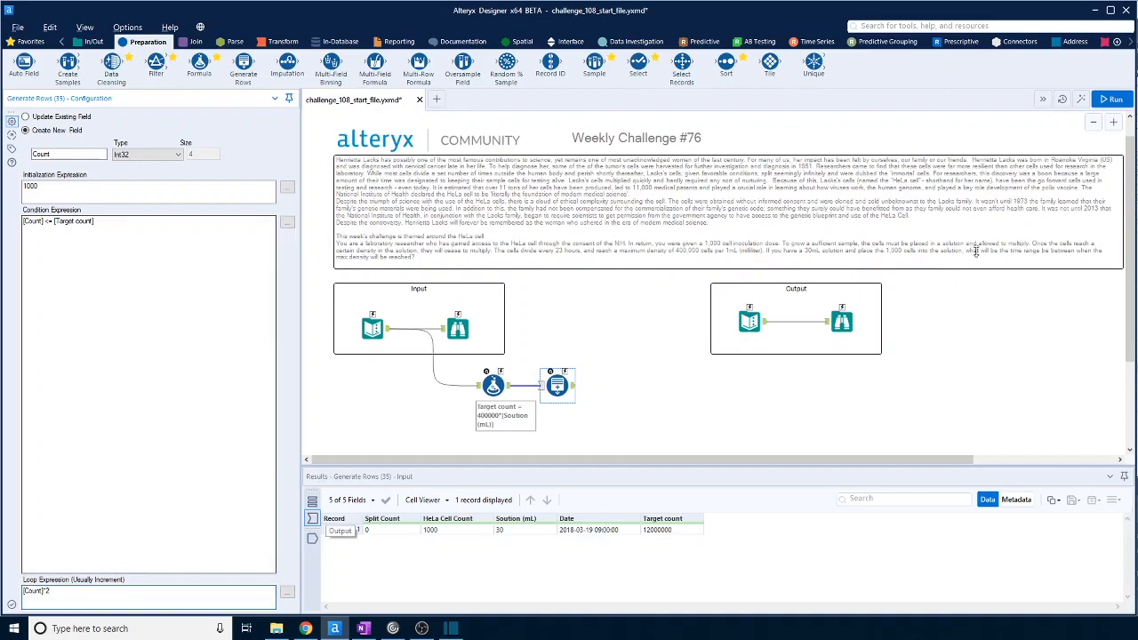
left_click(1114, 99)
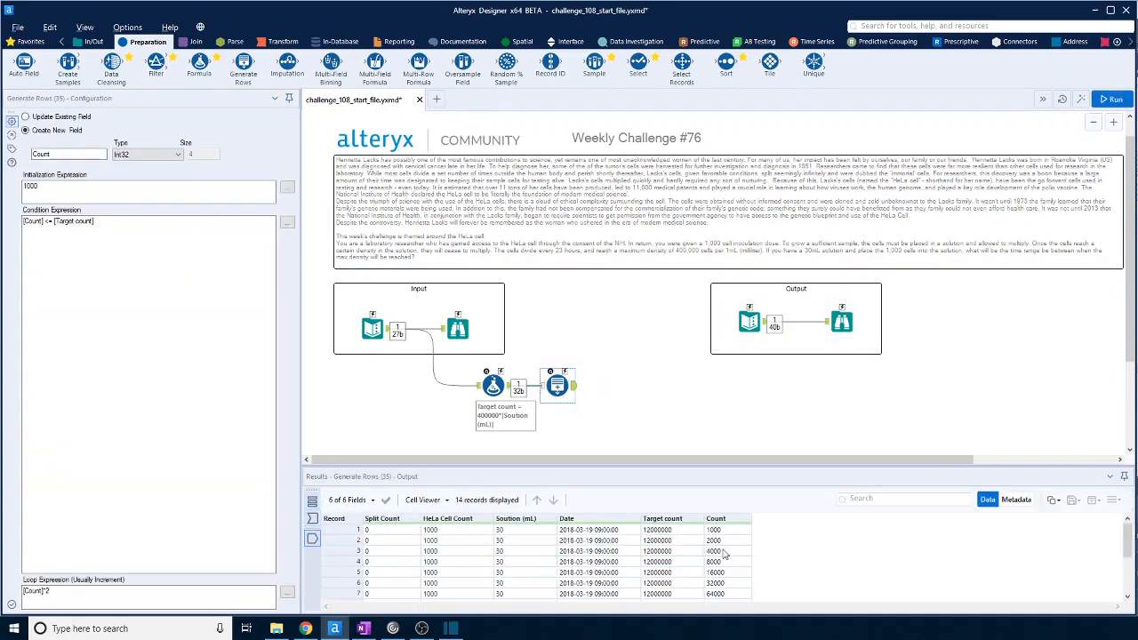
scroll(729, 564, "down", 2)
scroll(729, 564, "down", 2)
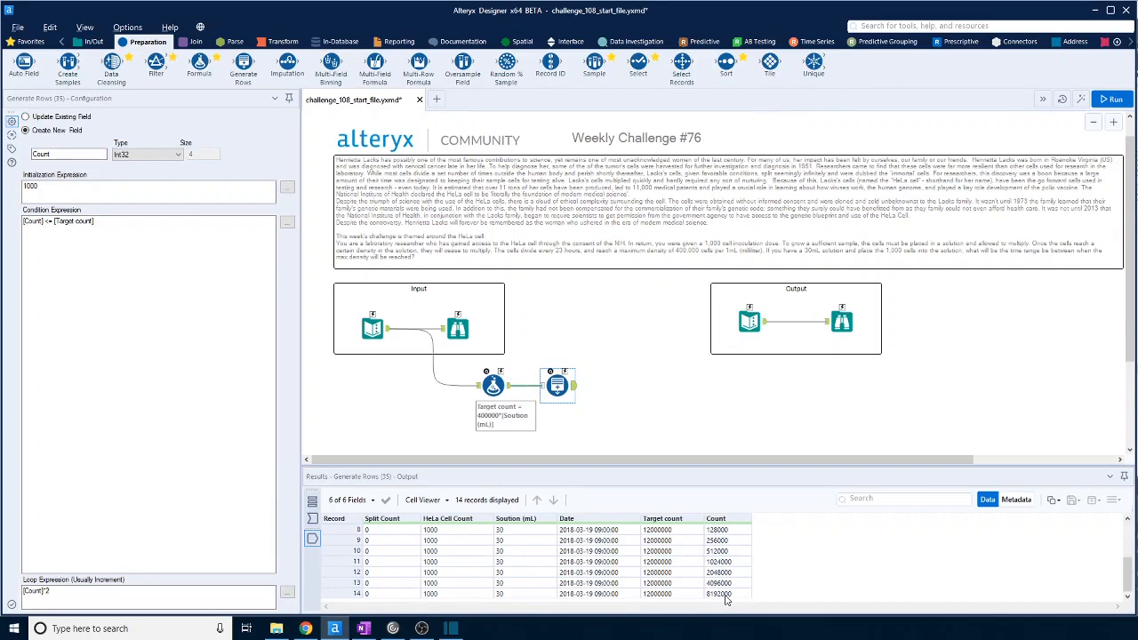
left_click(725, 595)
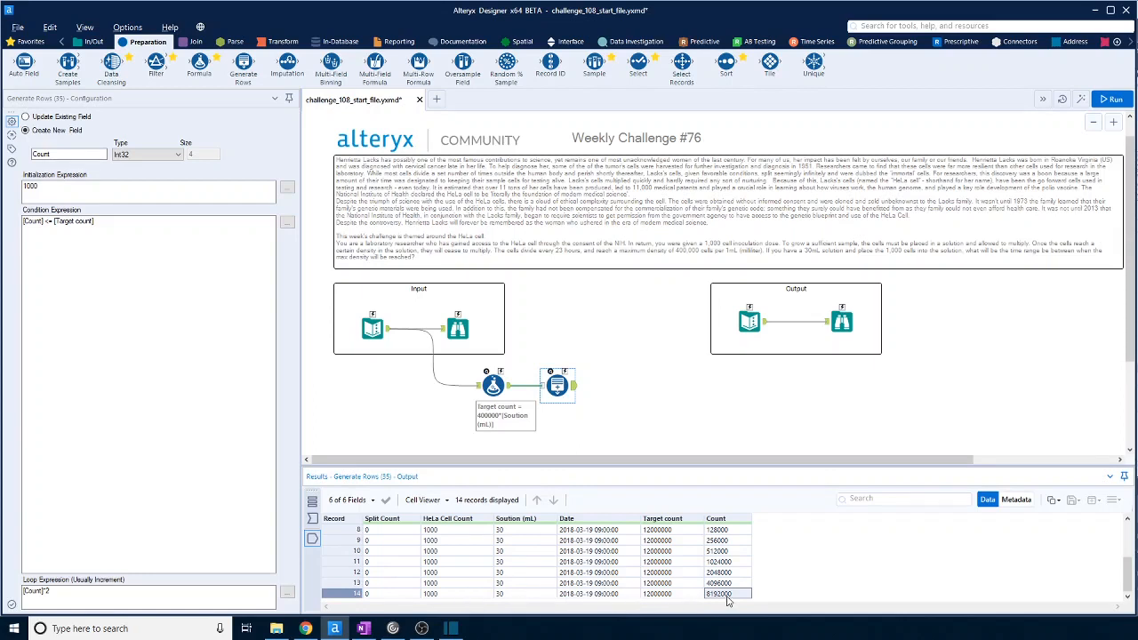
scroll(727, 602, "up", 3)
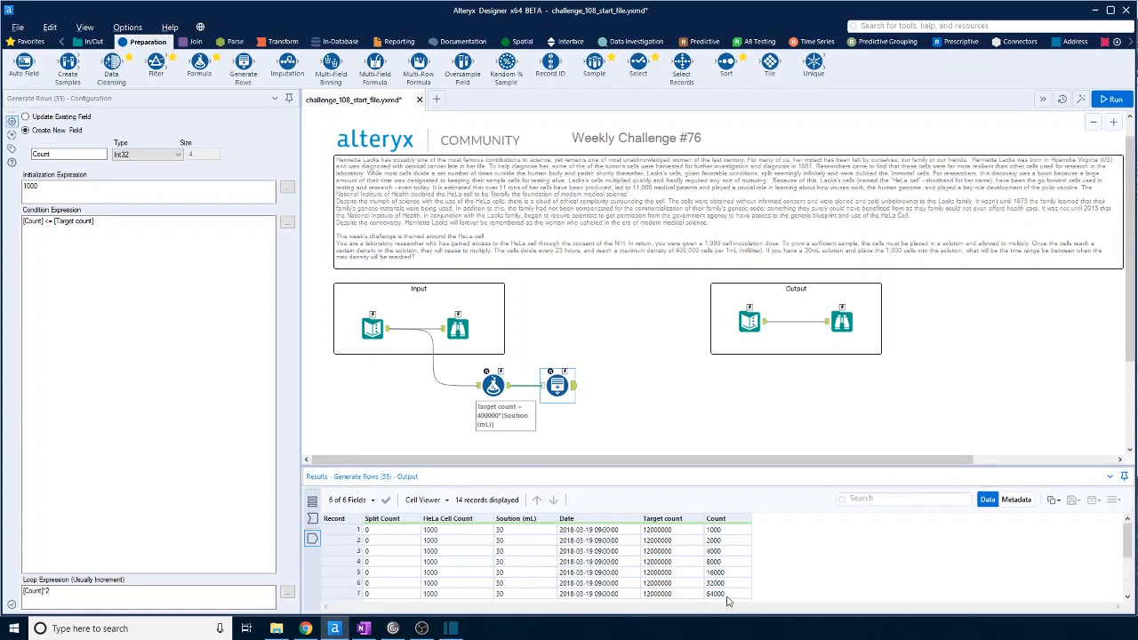
scroll(727, 601, "down", 3)
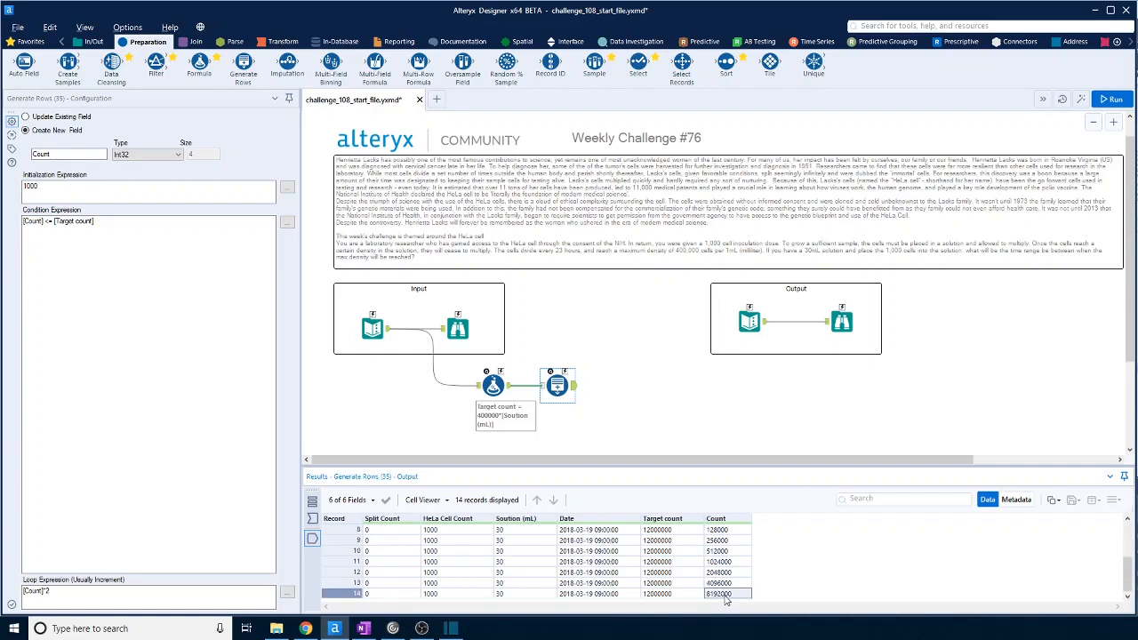
scroll(727, 602, "up", 3)
Step: Add a Multi-Row Formula tool after Generate Rows that updates the existing Date field, with nonexistent rows set to values of the closest valid row
left_click_drag(417, 64, 638, 387)
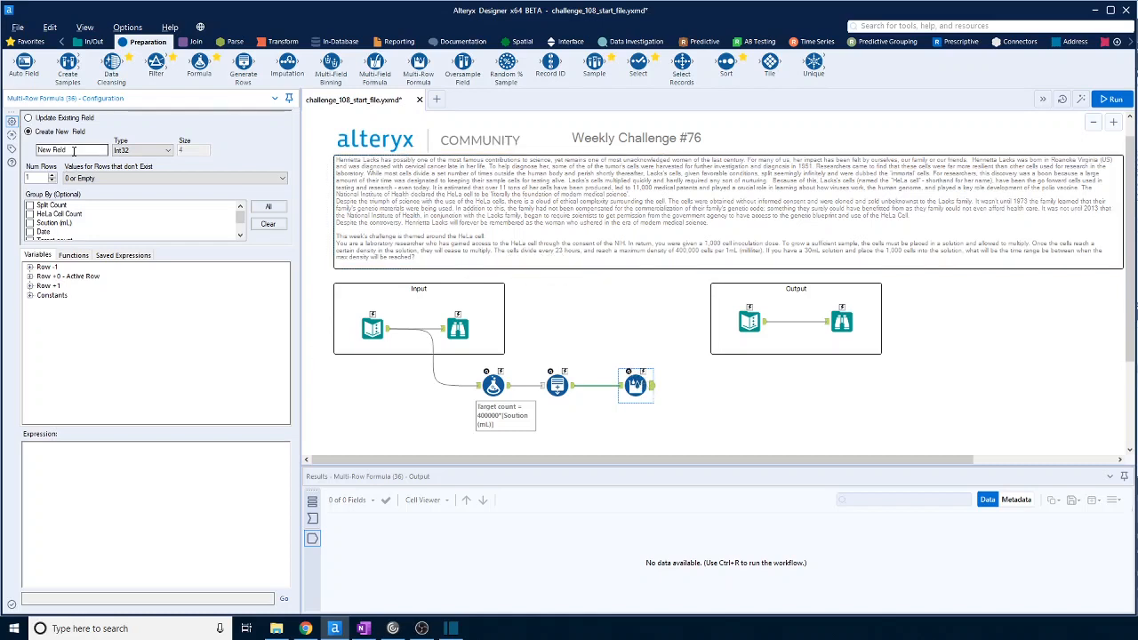
left_click(40, 118)
left_click(80, 146)
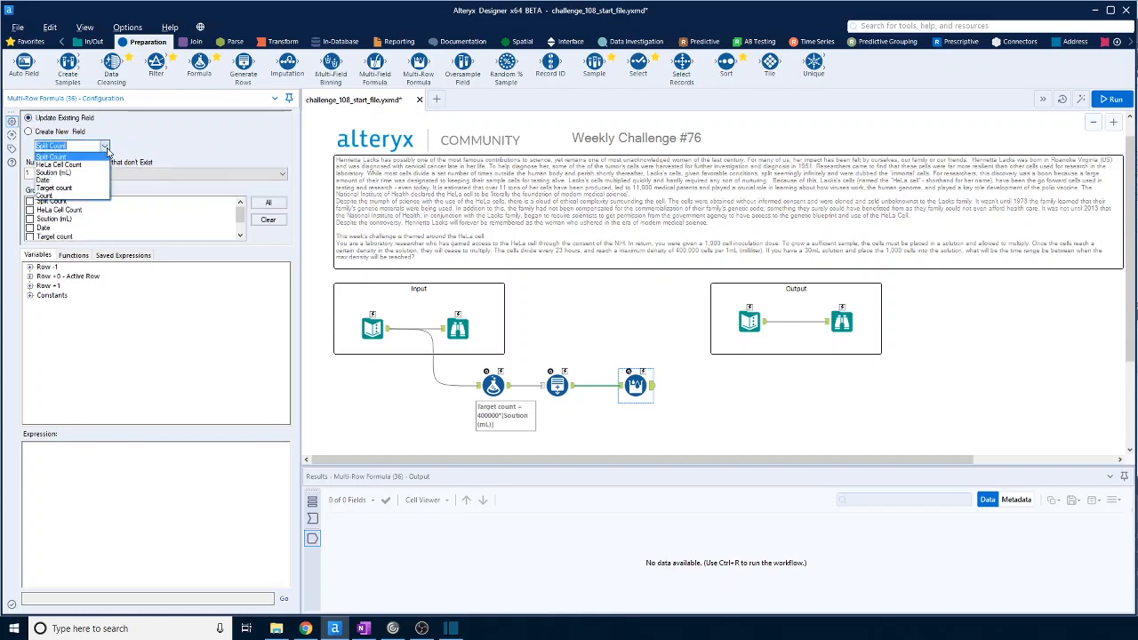
left_click(67, 181)
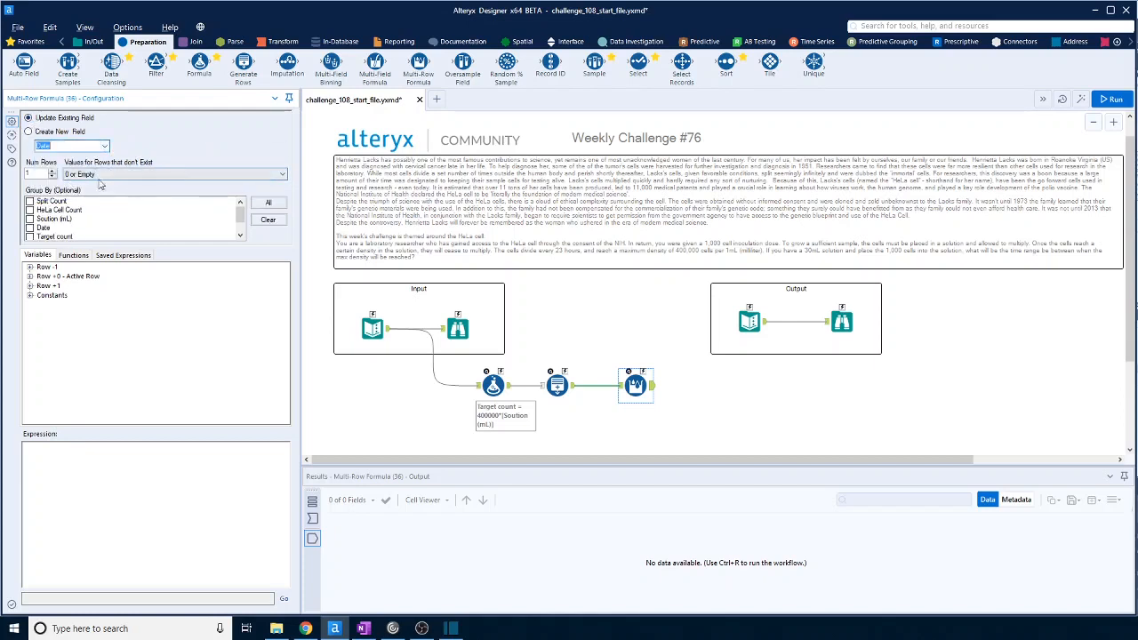
left_click(285, 176)
left_click(142, 201)
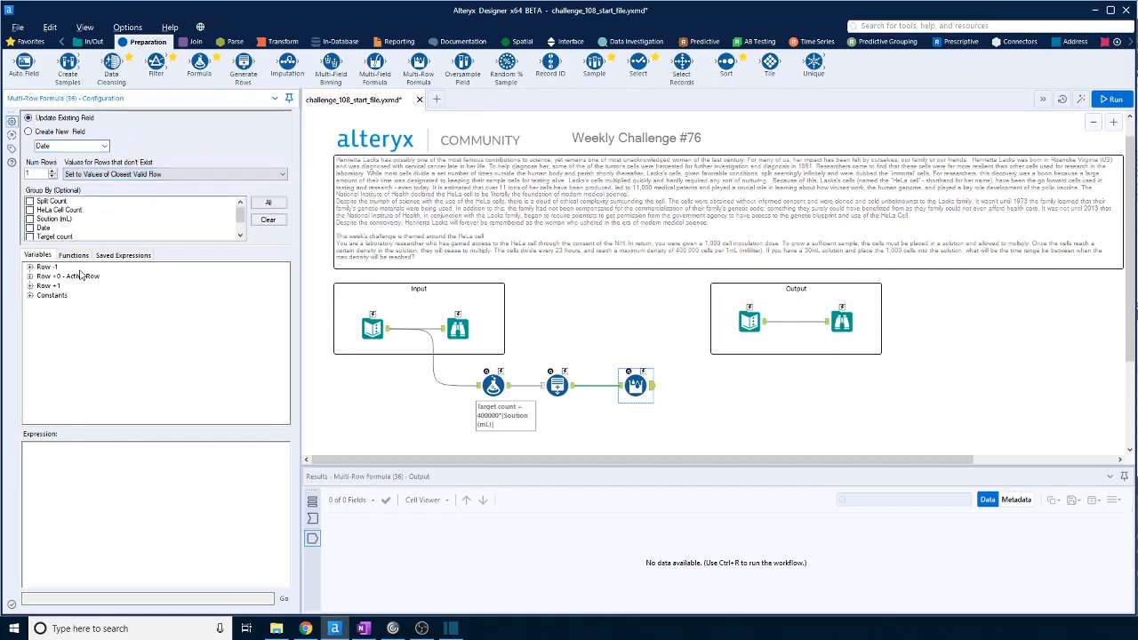
Step: Build the Multi-Row Formula expression DateTimeAdd([Row-1:Date],23,'hours') for the Date field
left_click(30, 267)
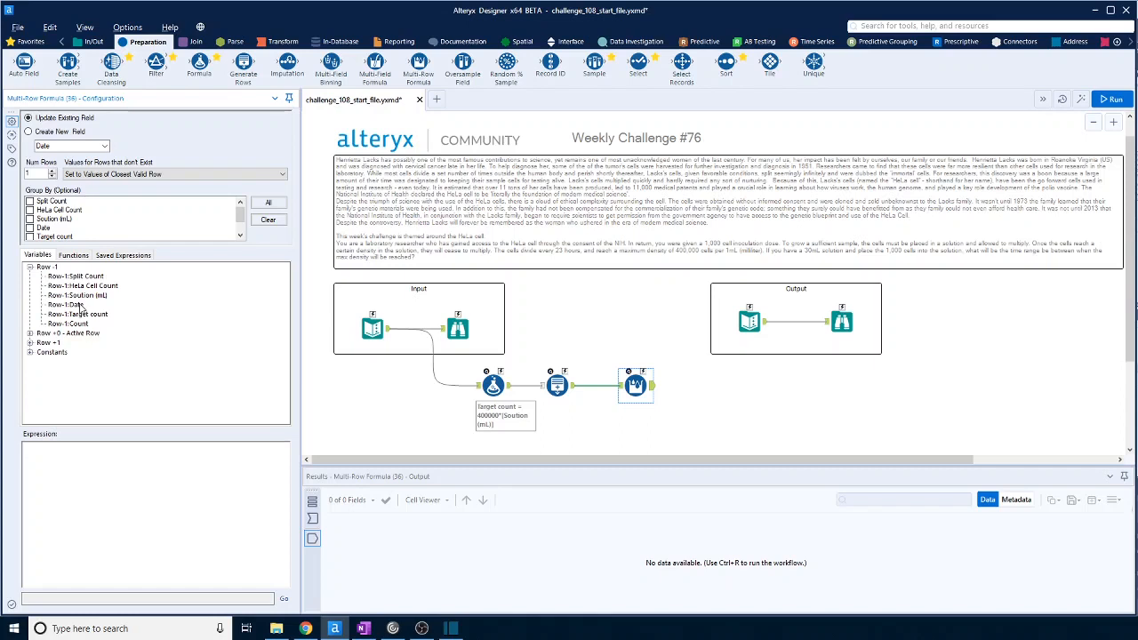
left_click(80, 306)
double_click(81, 305)
left_click(74, 256)
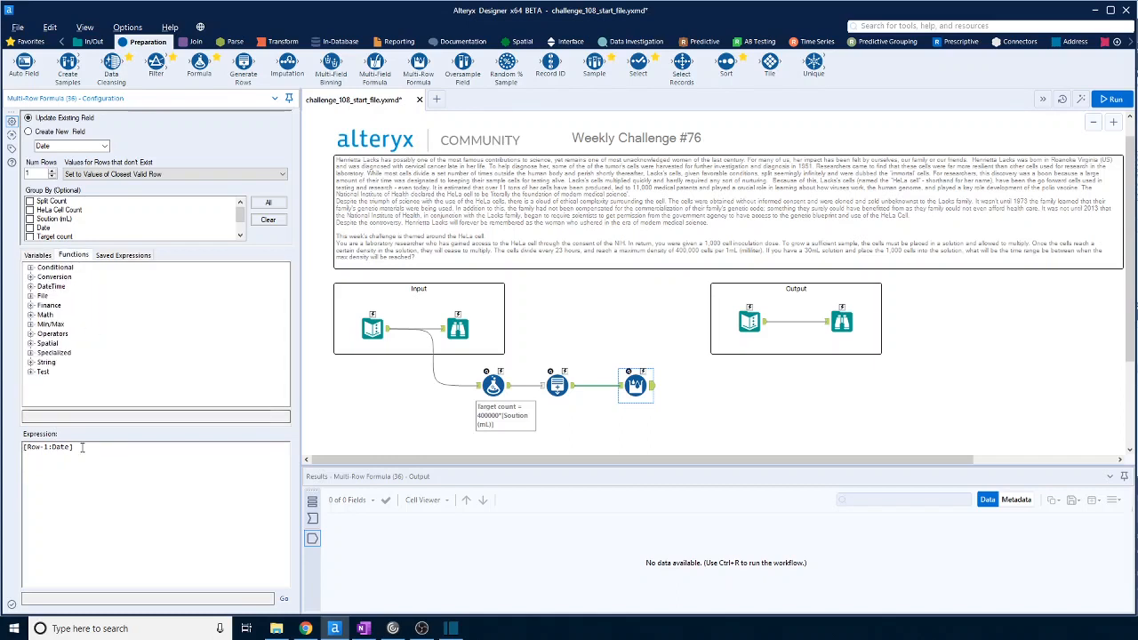
left_click_drag(83, 447, 3, 446)
key("ctrl+c")
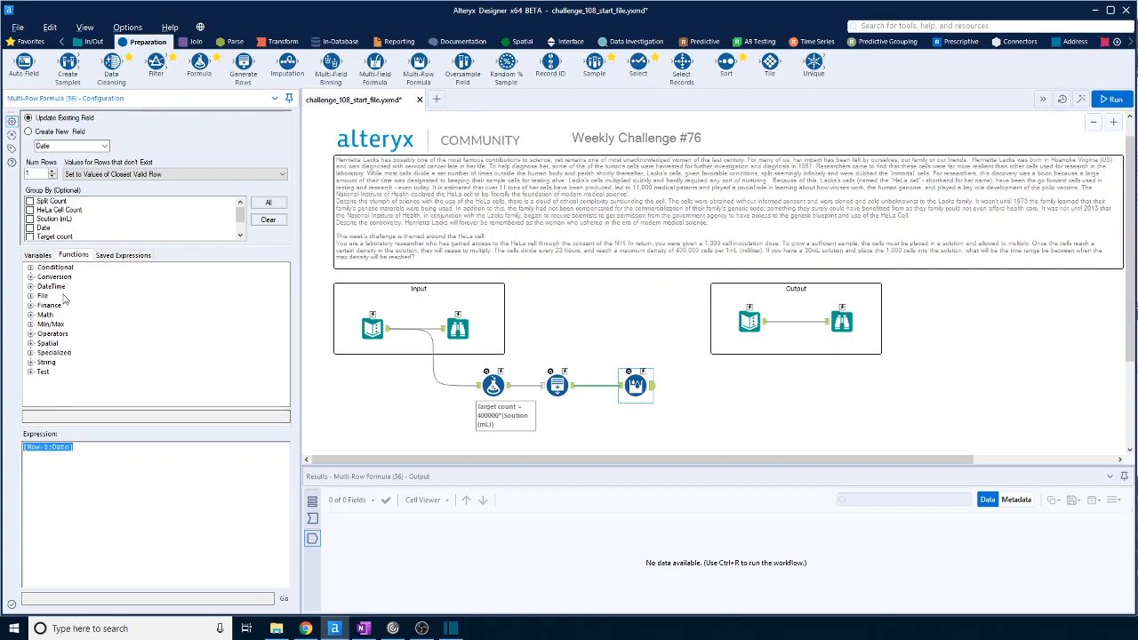
left_click(31, 286)
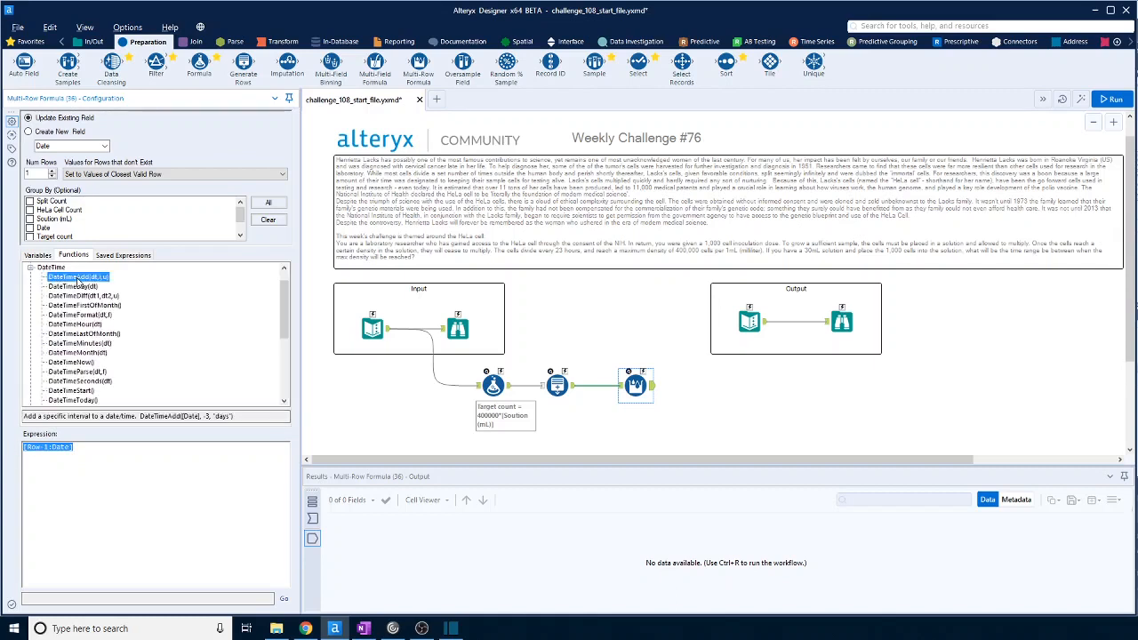
double_click(80, 277)
key("ctrl+v")
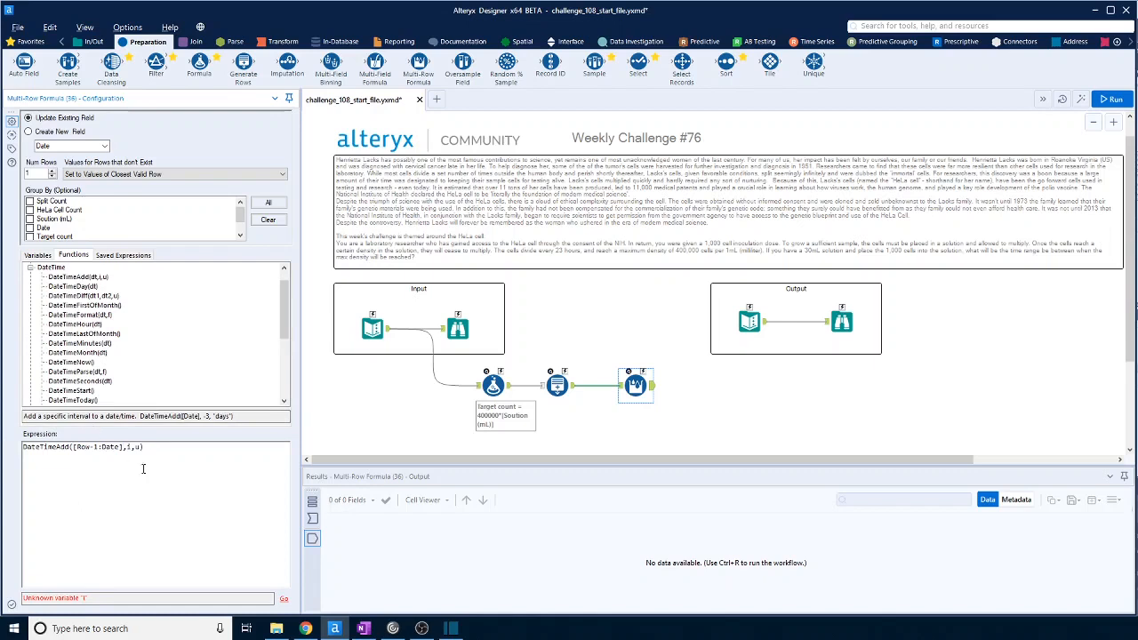
type("2")
key("BackSpace")
type("'hours'")
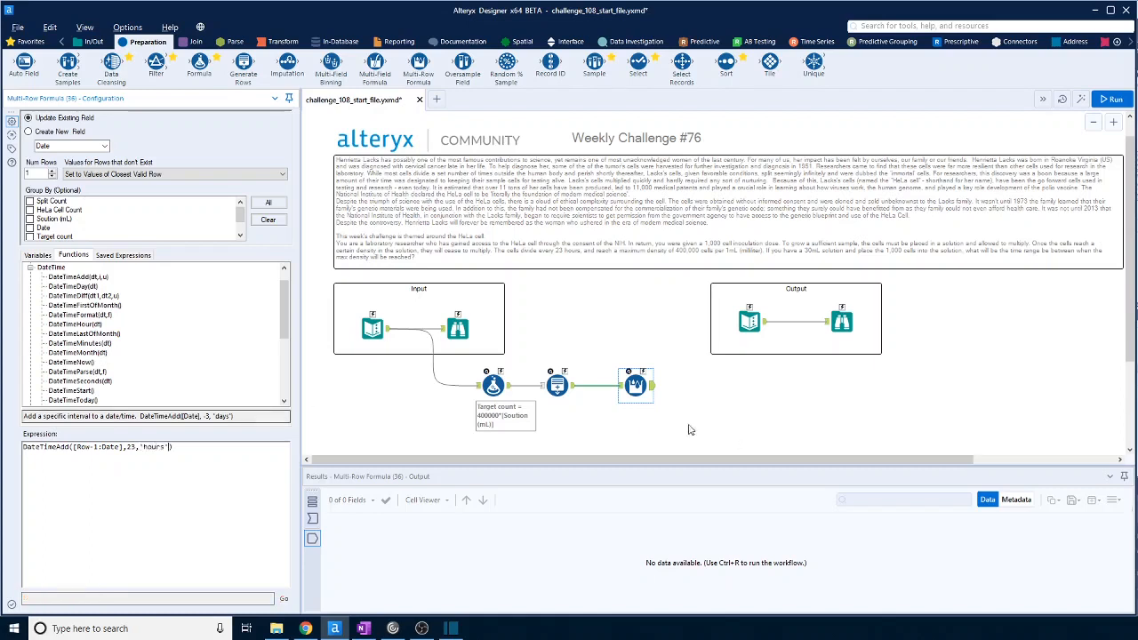
Step: Run the workflow and examine the Date and Count values from the first to the last row of the Multi-Row Formula output
left_click(1118, 102)
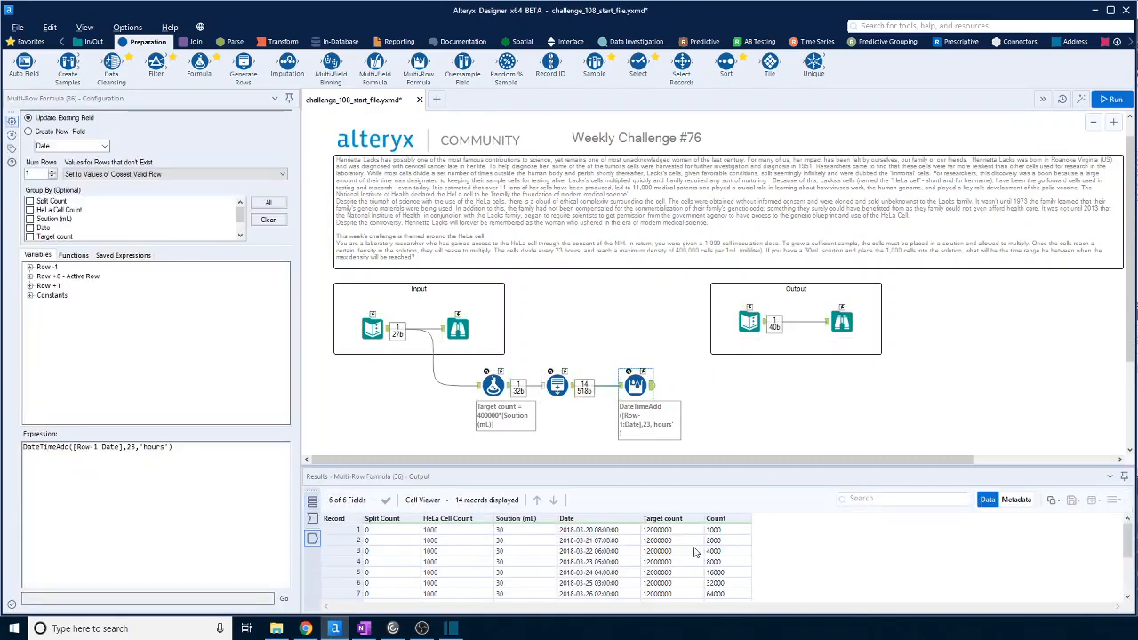
scroll(648, 546, "down", 3)
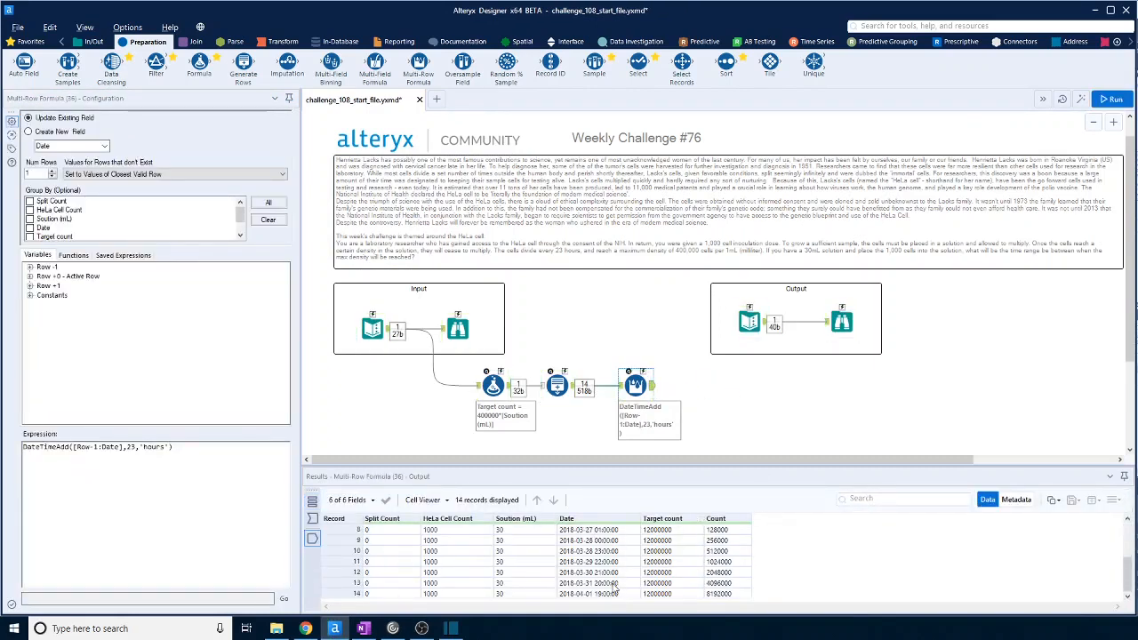
scroll(605, 599, "up", 3)
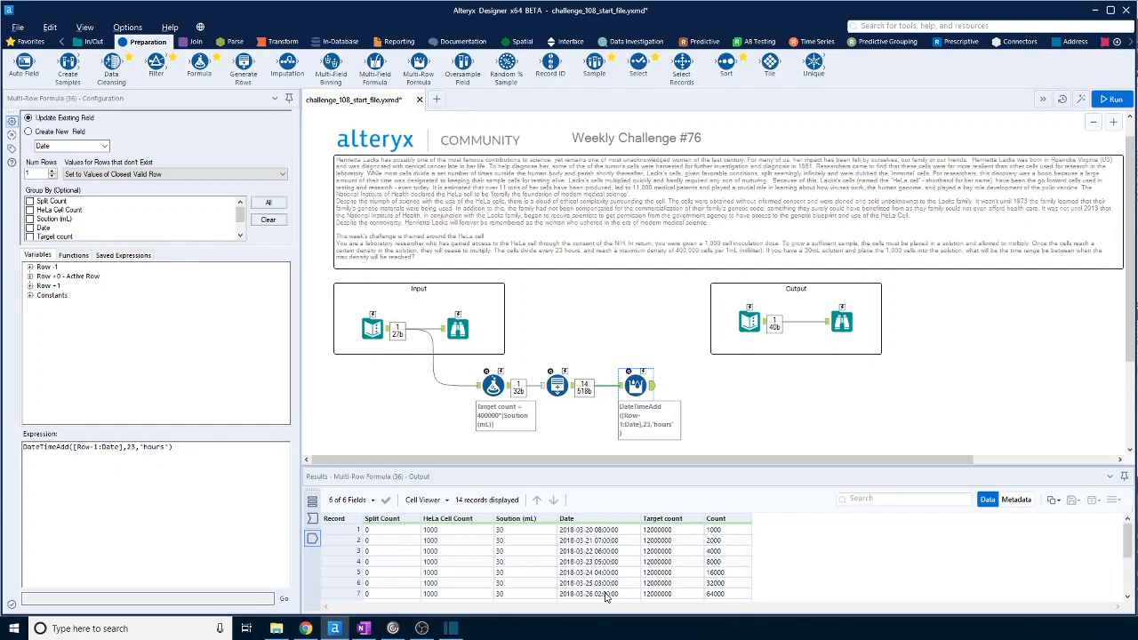
left_click(603, 532)
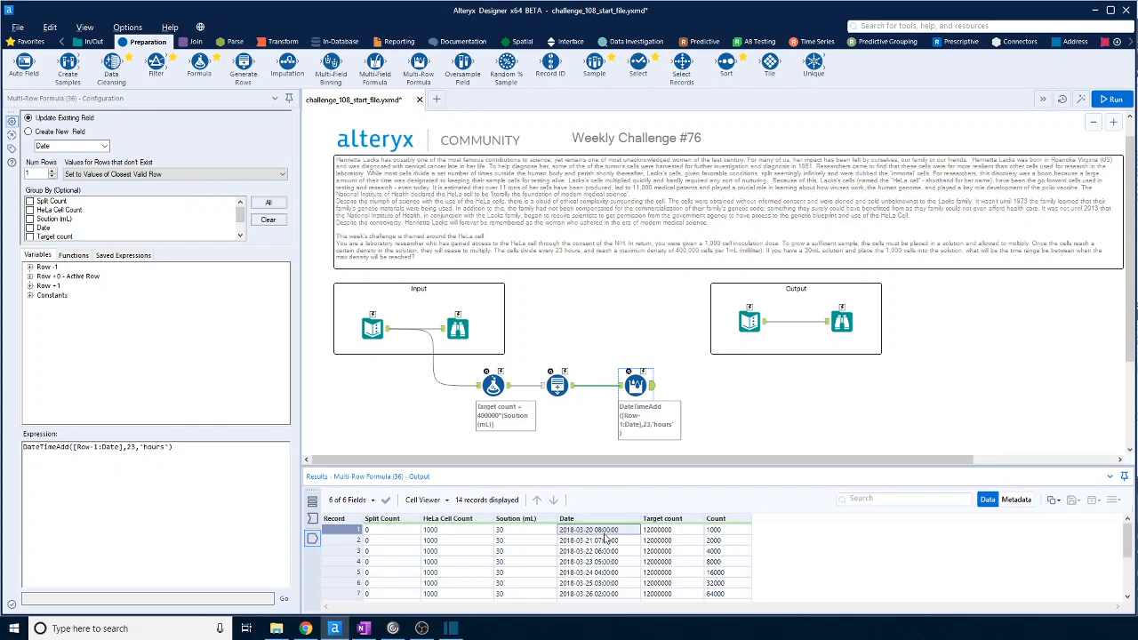
scroll(604, 538, "down", 3)
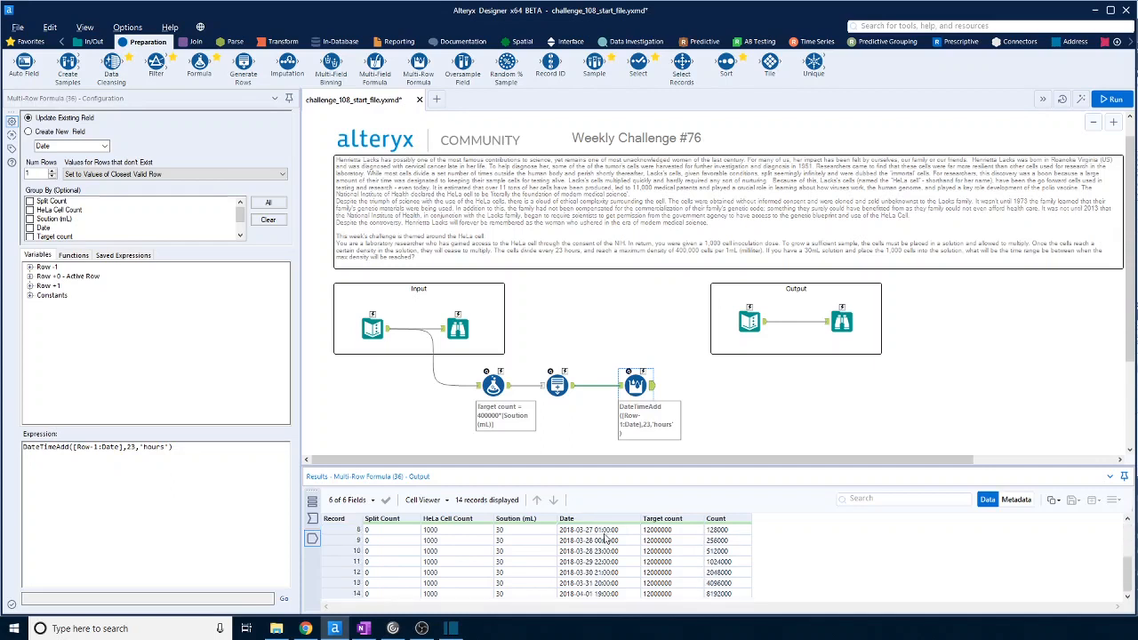
scroll(607, 538, "up", 2)
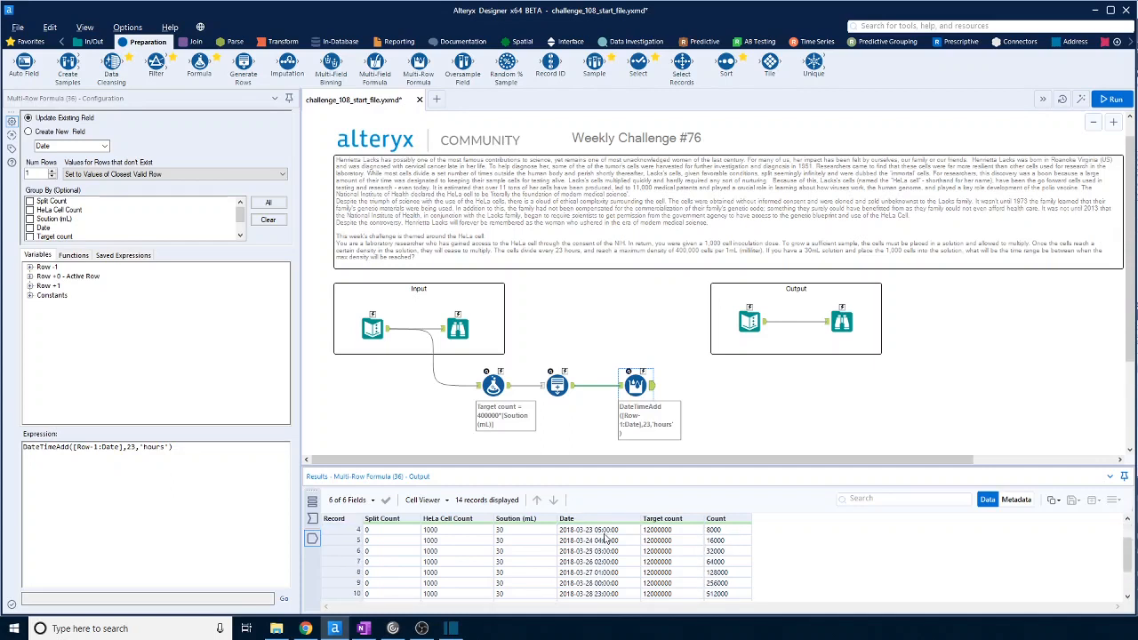
scroll(608, 538, "up", 1)
scroll(606, 543, "down", 3)
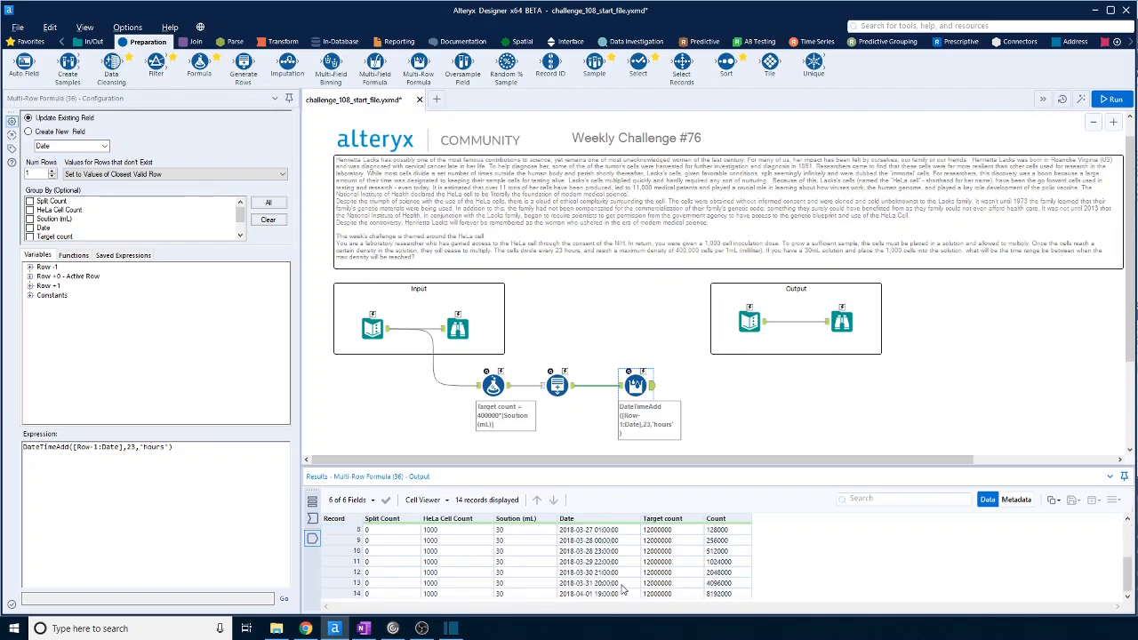
Step: Change the Generate Rows condition expression to [Count] <=( [Target count]*2), rerun the workflow and display the Multi-Row Formula output
left_click(556, 384)
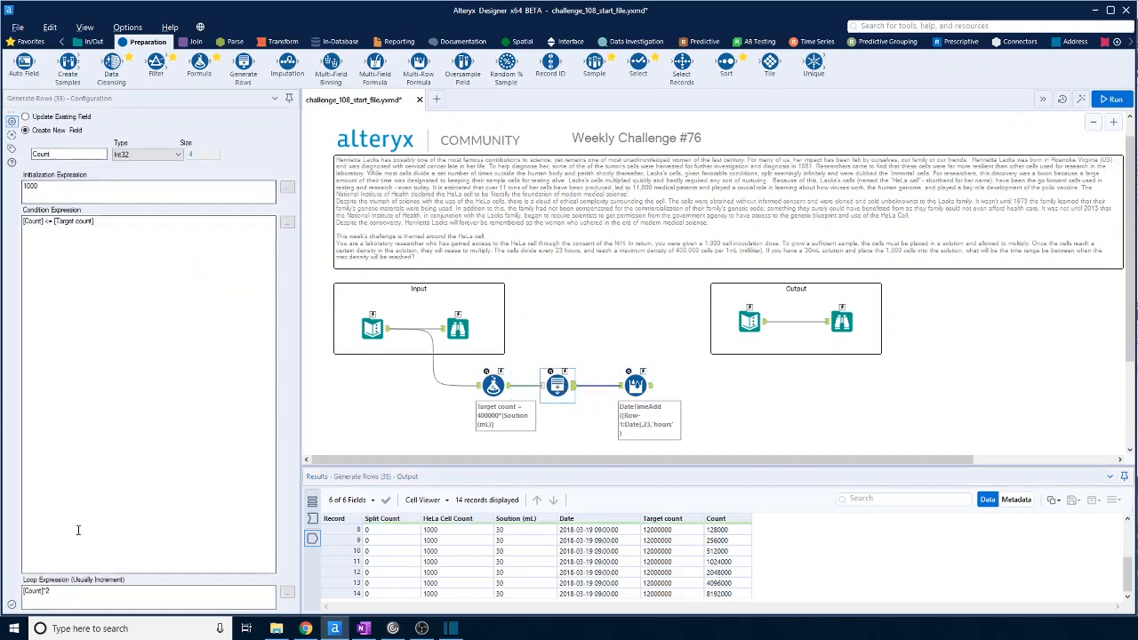
left_click(63, 242)
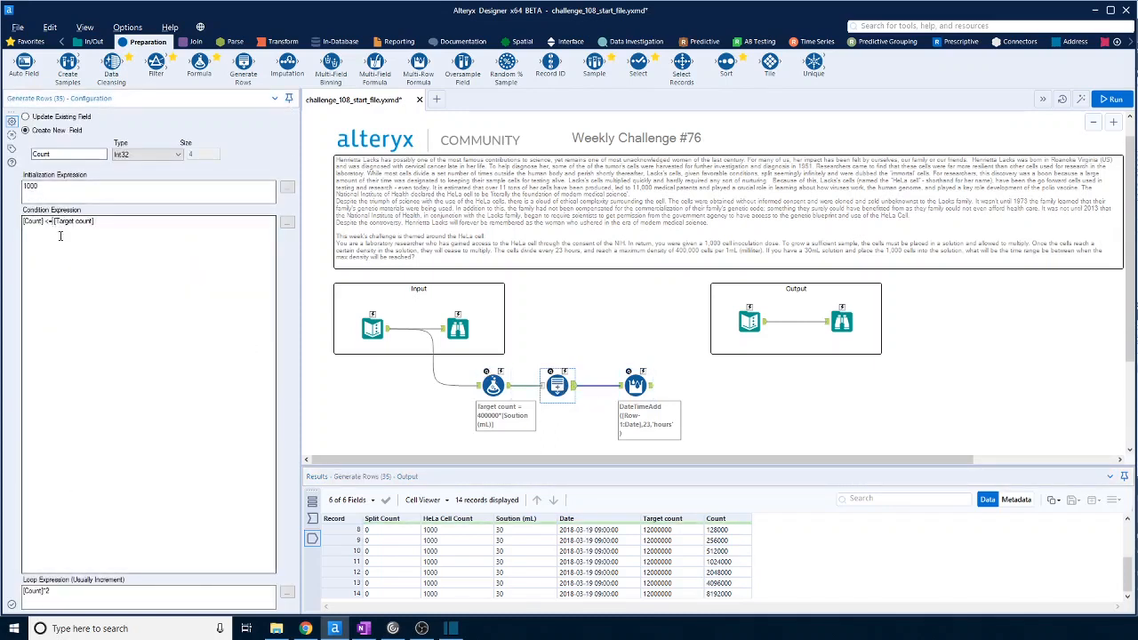
type("[")
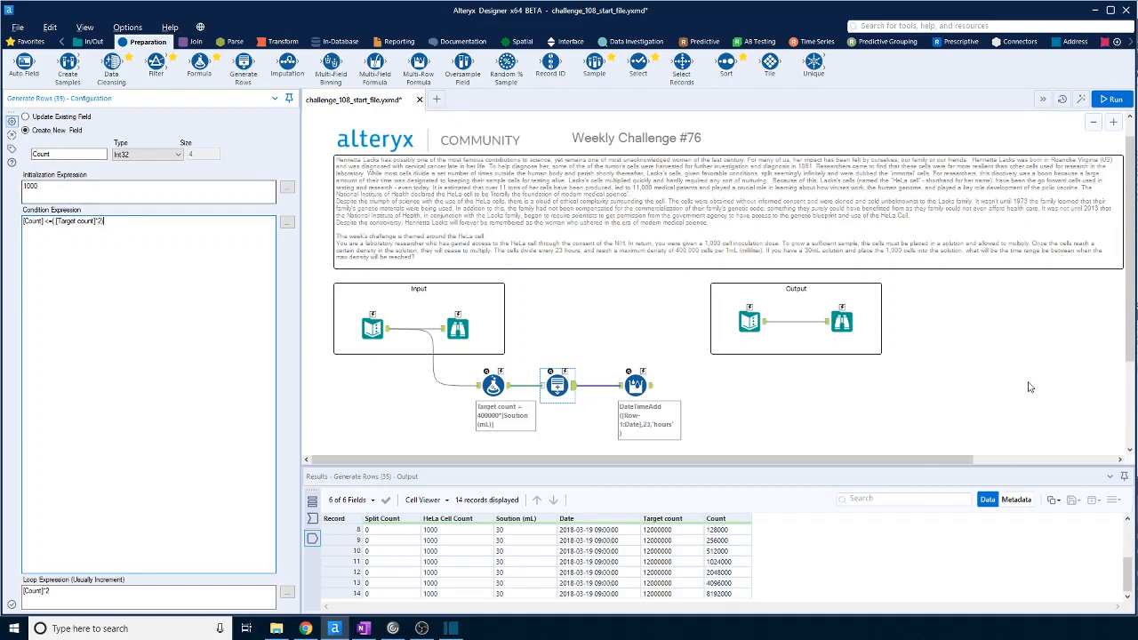
left_click(1116, 99)
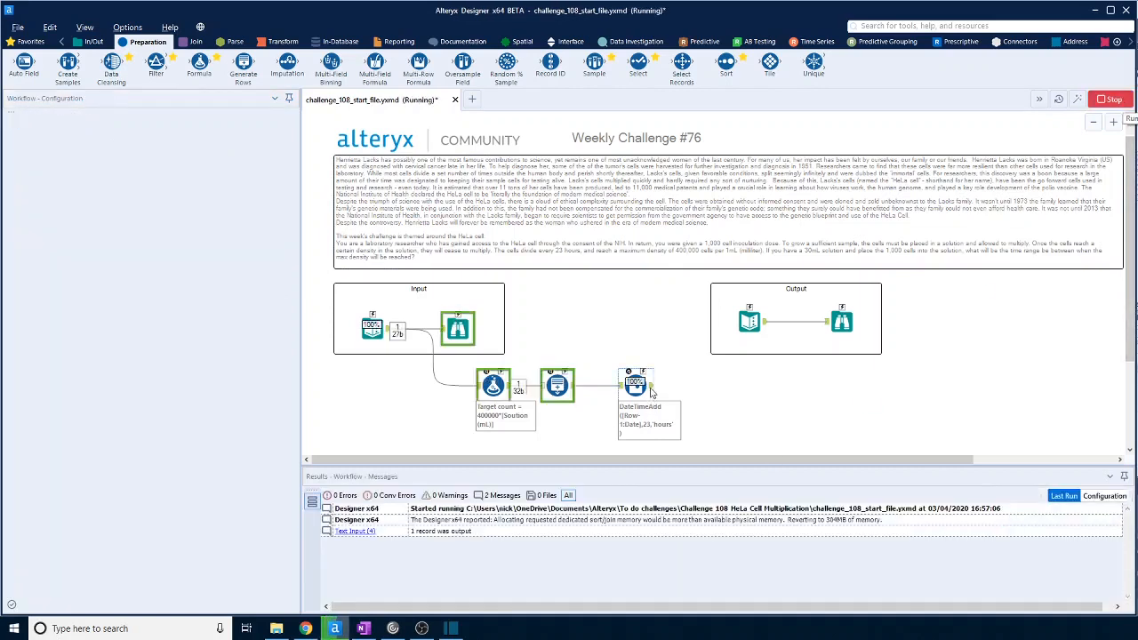
left_click(647, 388)
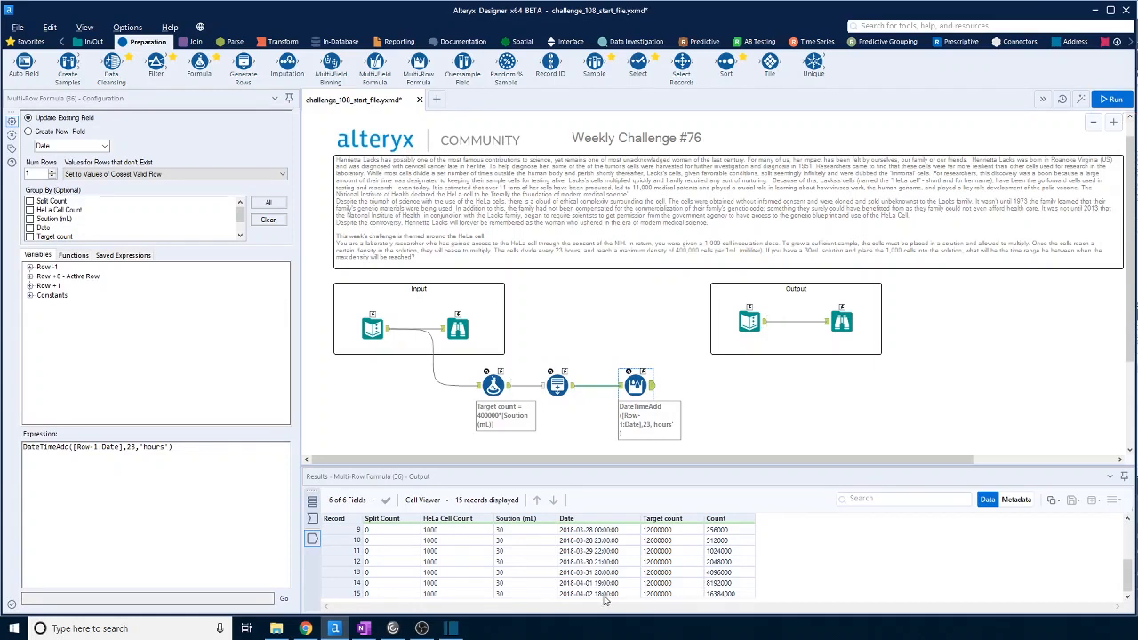
Step: Add a Formula tool after the Multi-Row Formula tool and choose the existing Date field as its output column
scroll(603, 593, "up", 1)
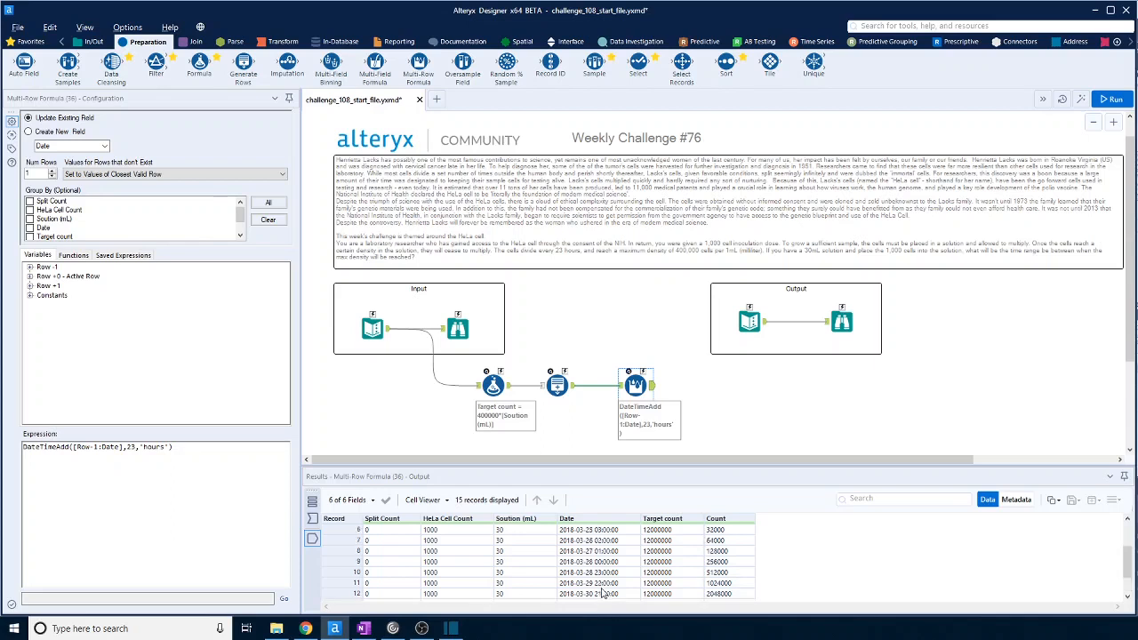
scroll(602, 594, "up", 2)
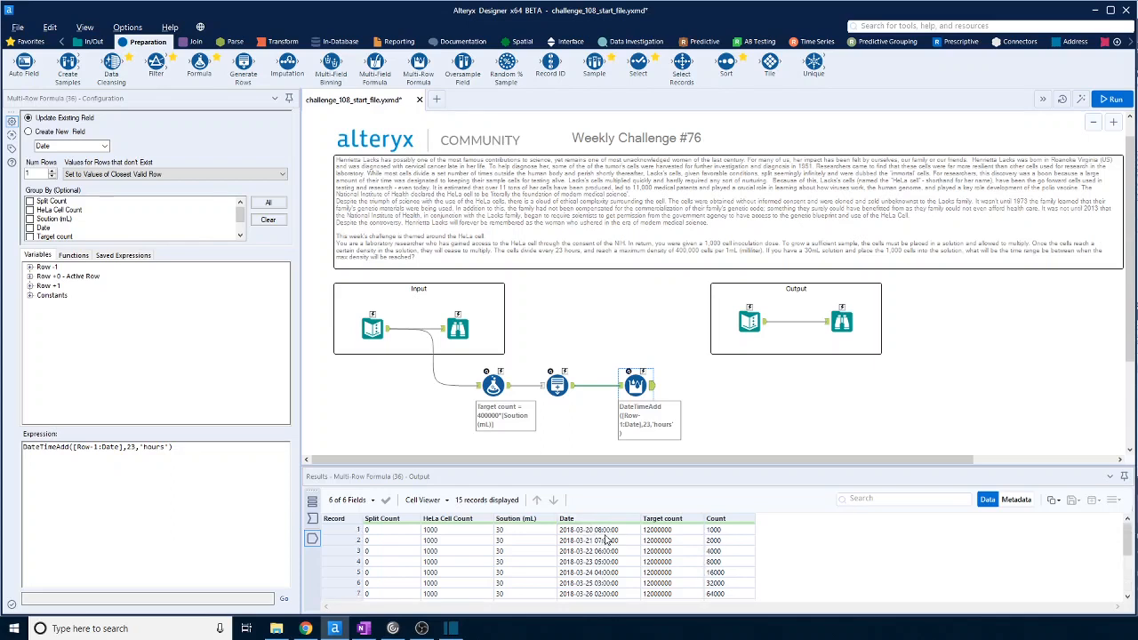
left_click_drag(199, 64, 705, 391)
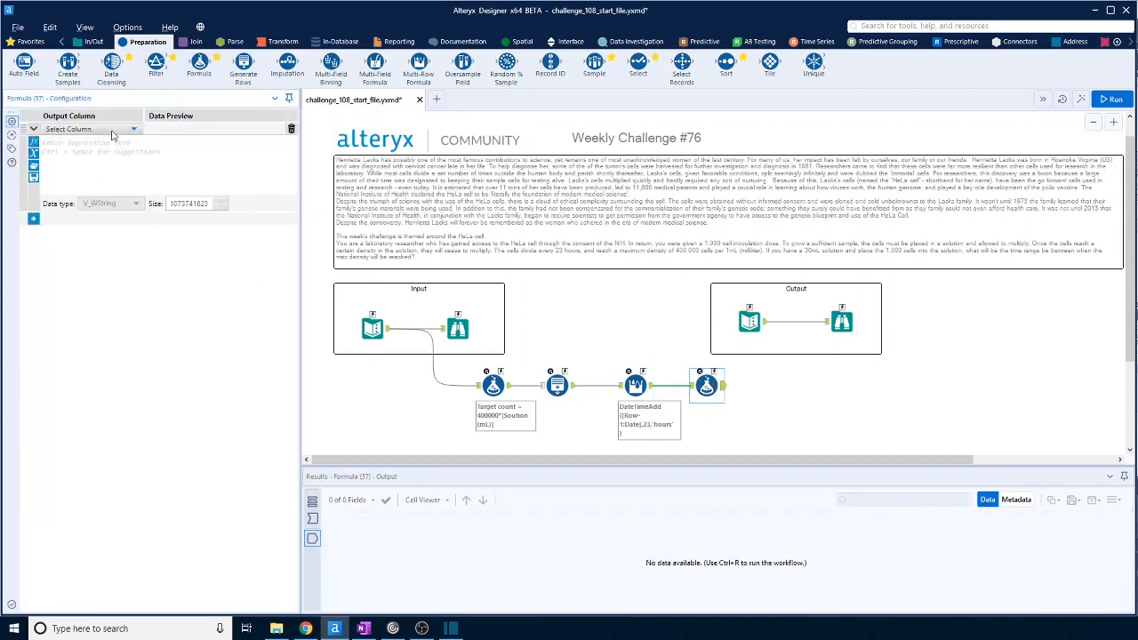
left_click(113, 132)
left_click(76, 201)
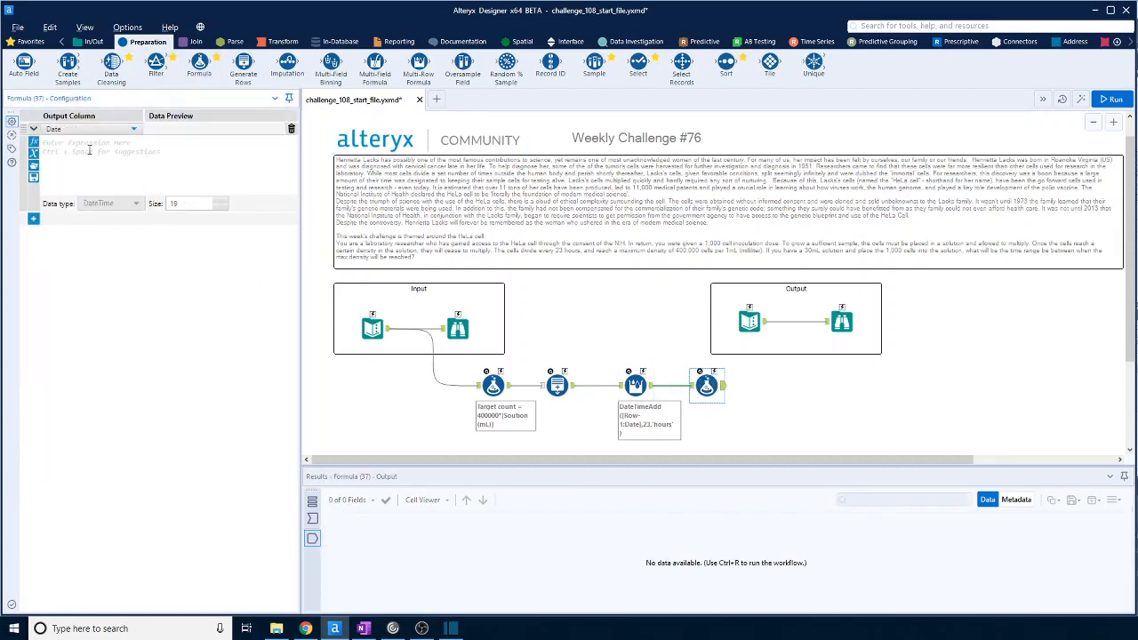
Step: Build the Formula expression DateTimeAdd([Date],-23,'hours') for the Date column
left_click(89, 149)
type("[")
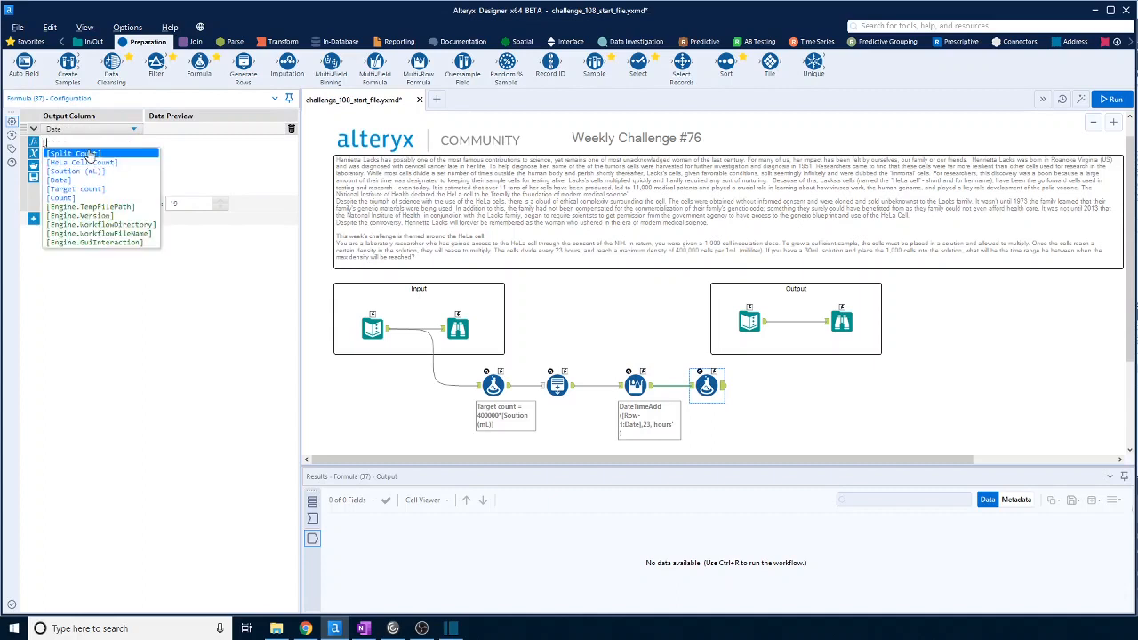
left_click(76, 182)
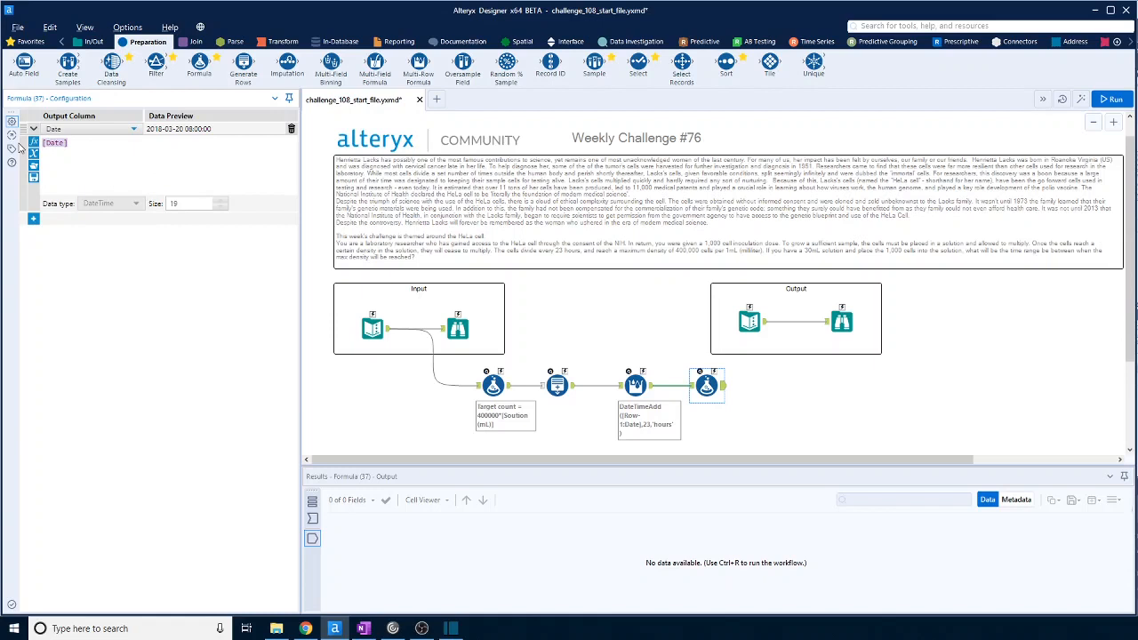
type("dat")
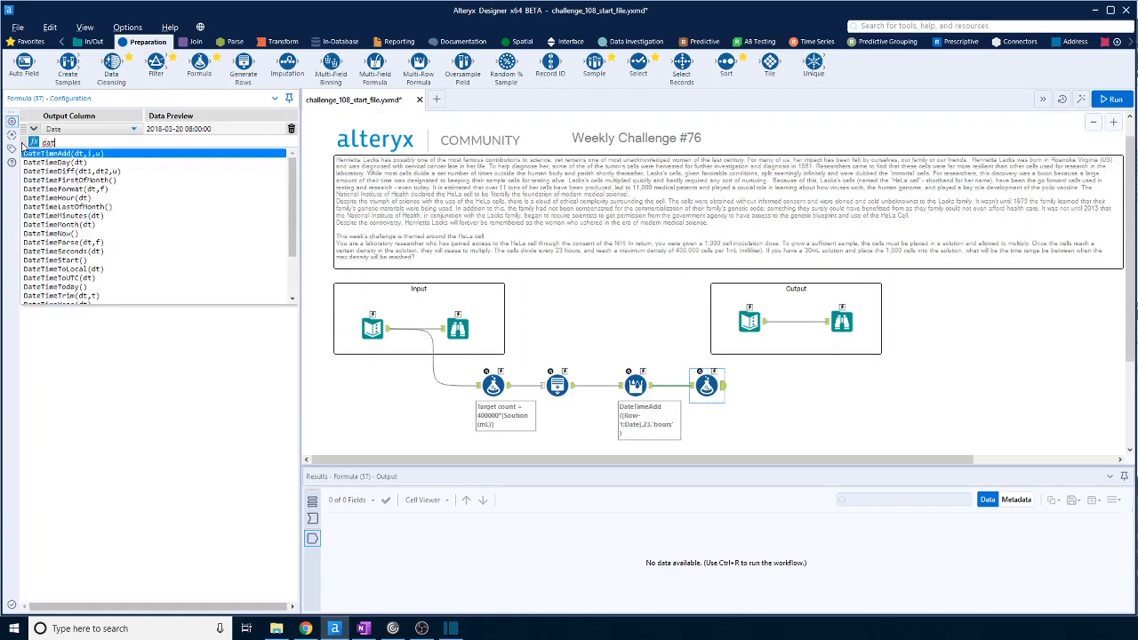
key("Return")
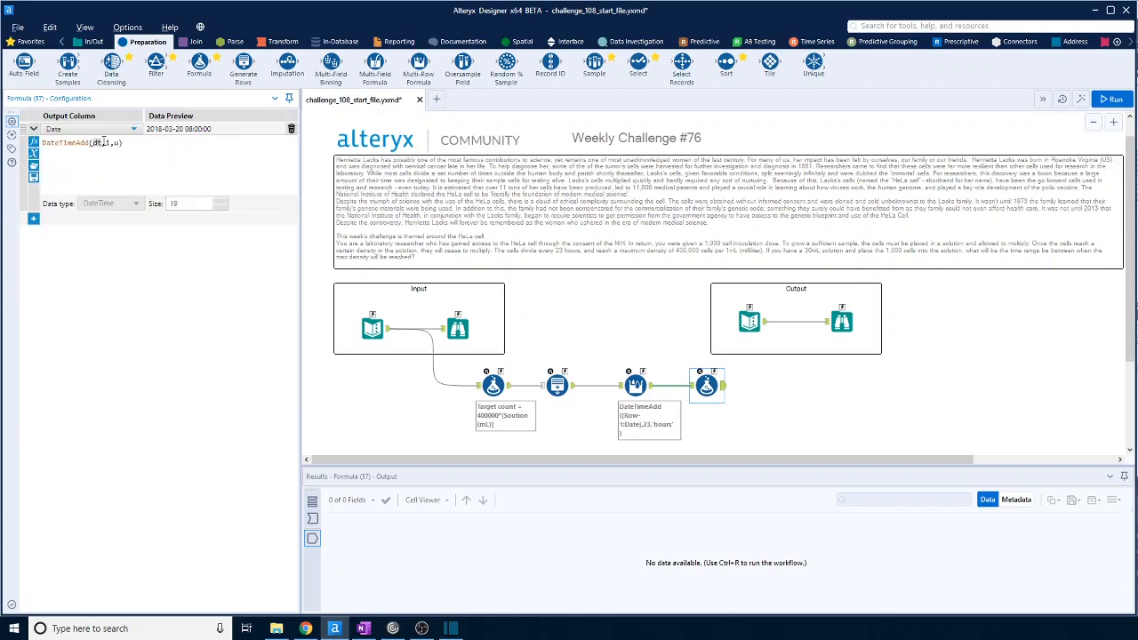
type("[d")
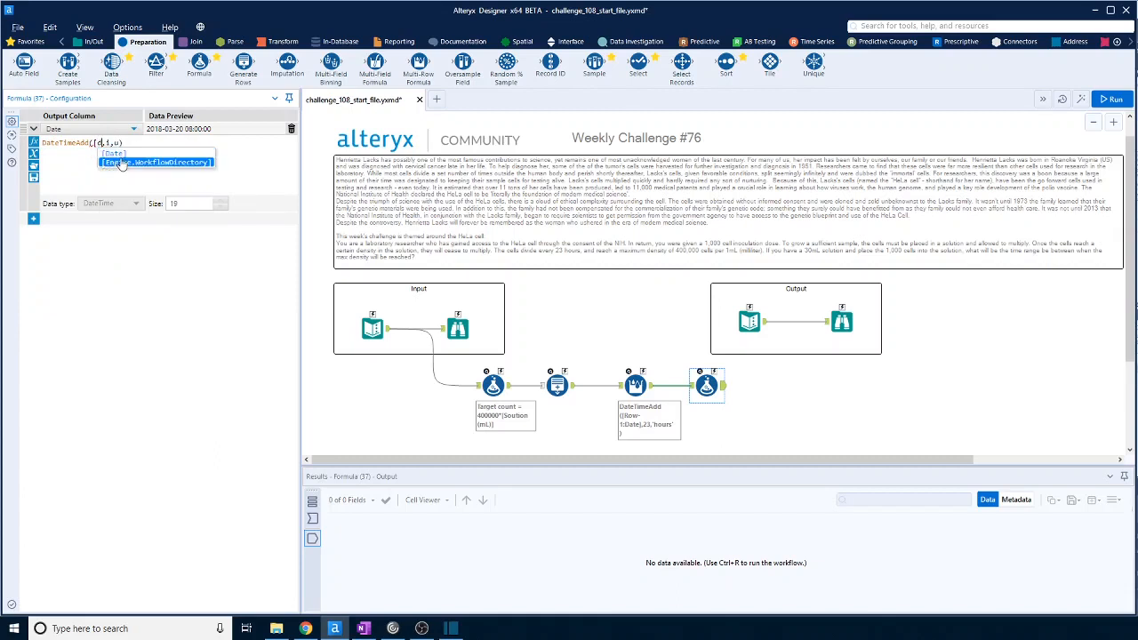
key("Return")
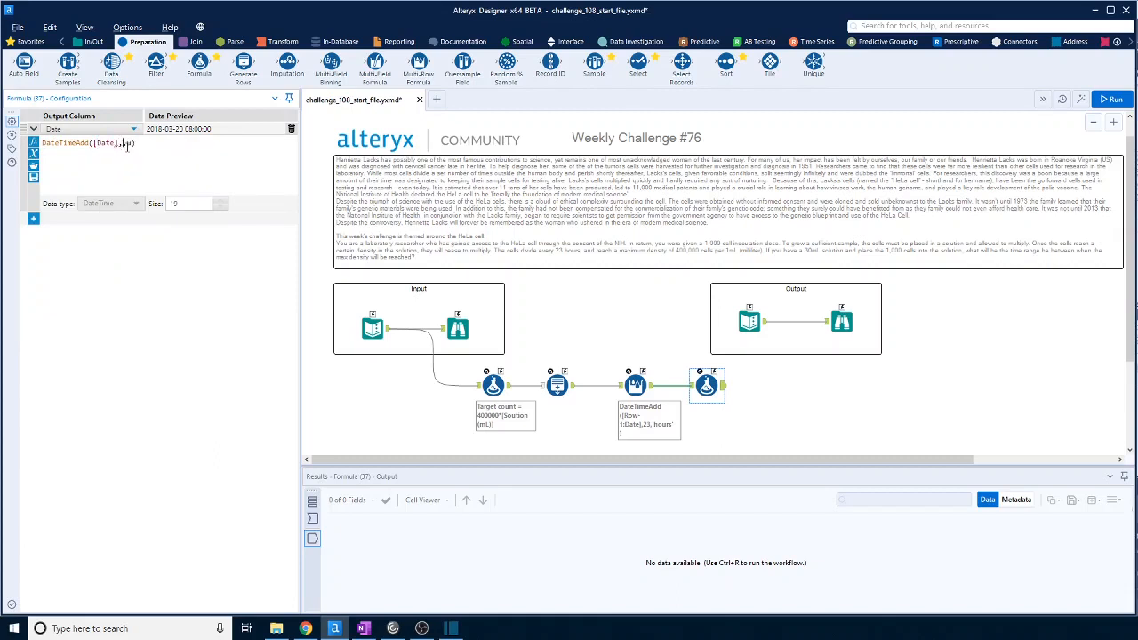
type("-23,'hou")
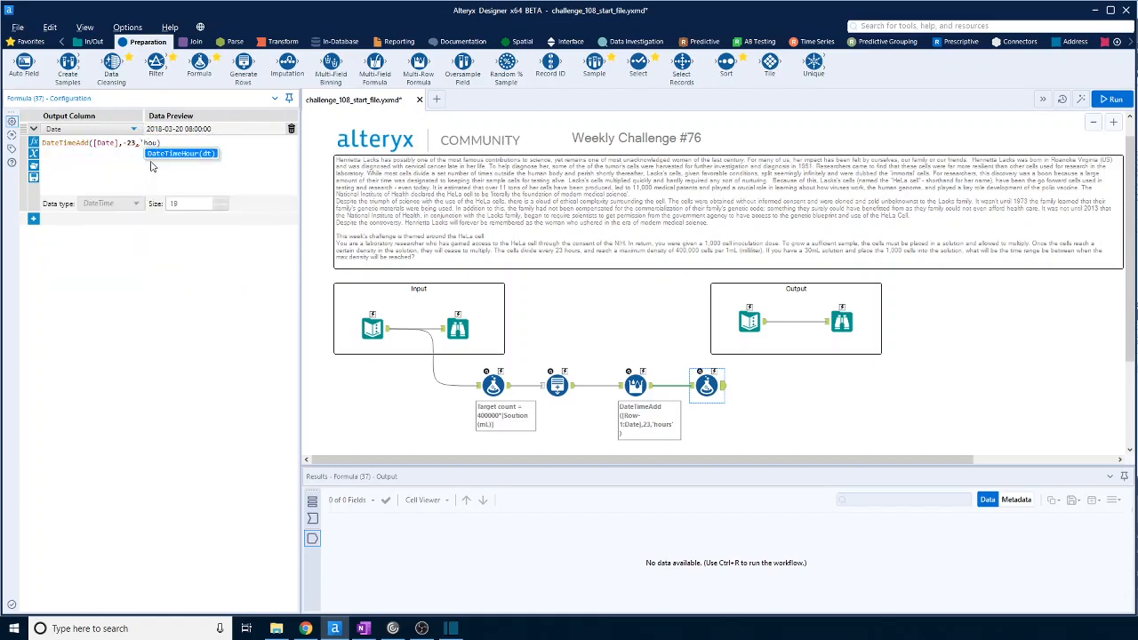
type("rs")
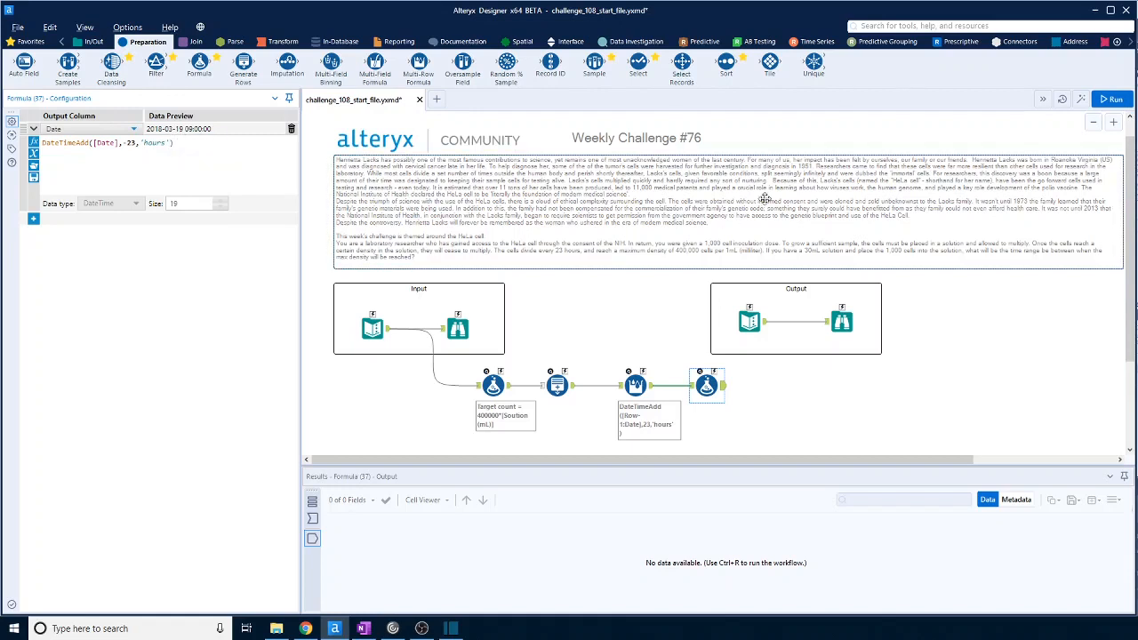
Step: Run the workflow and compare the first and last Formula output dates with the input's start date and the expected output's date range
left_click(1114, 99)
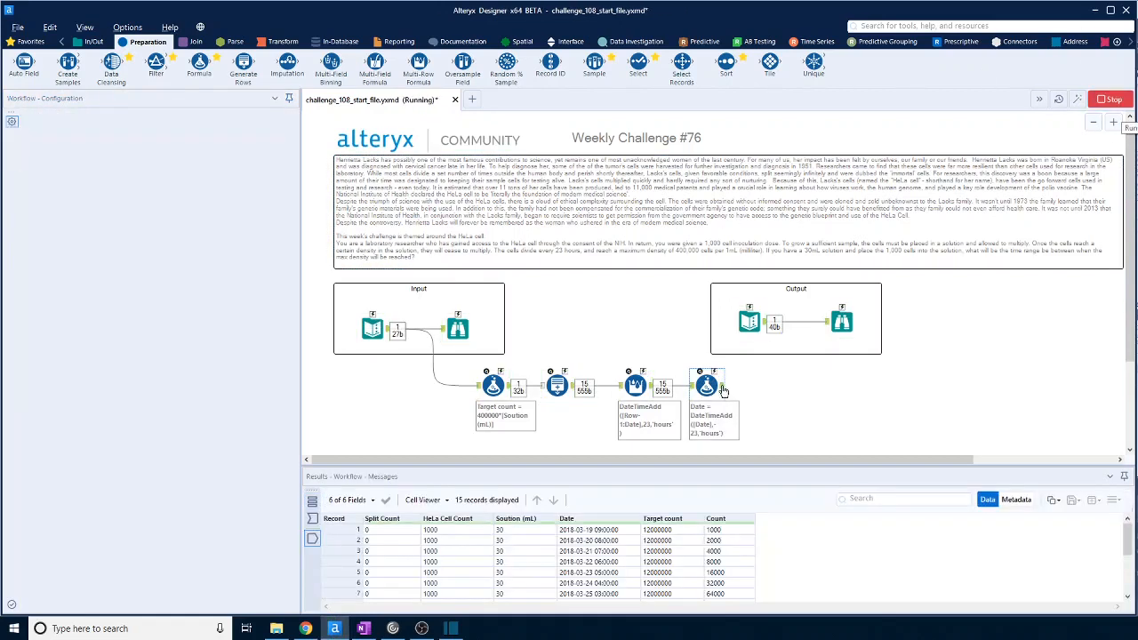
left_click(588, 530)
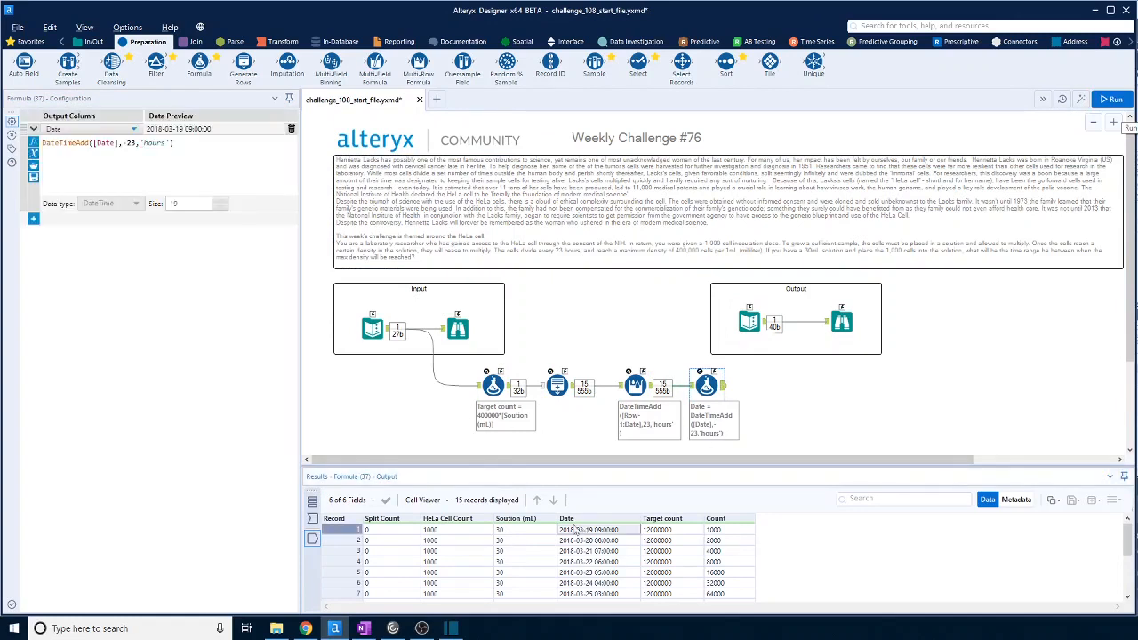
left_click(455, 329)
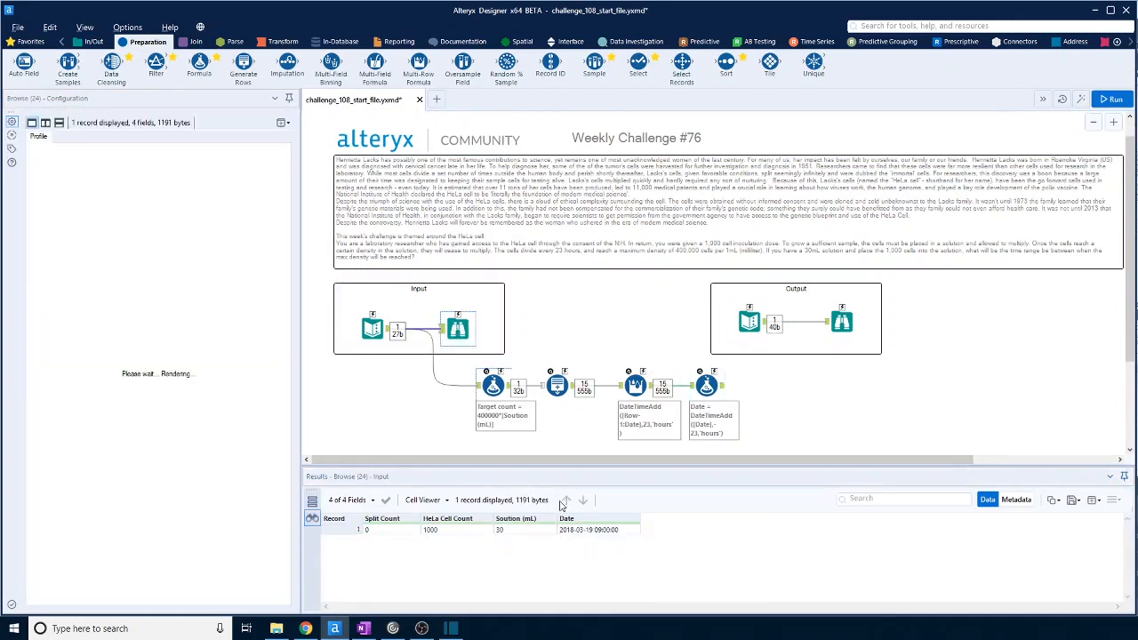
left_click(709, 385)
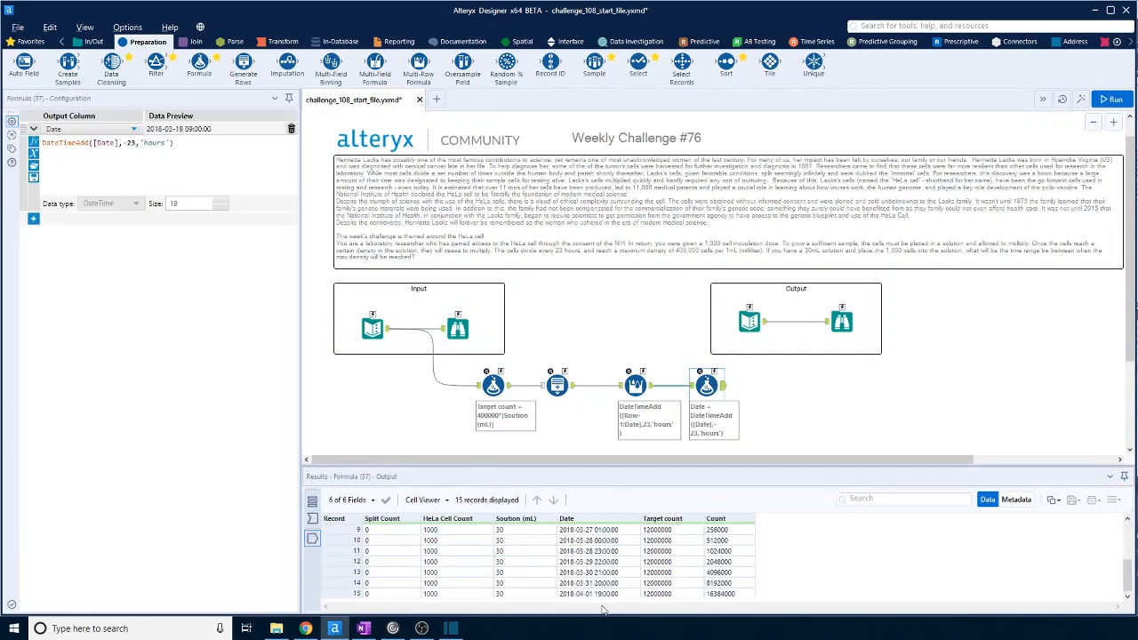
left_click(601, 595)
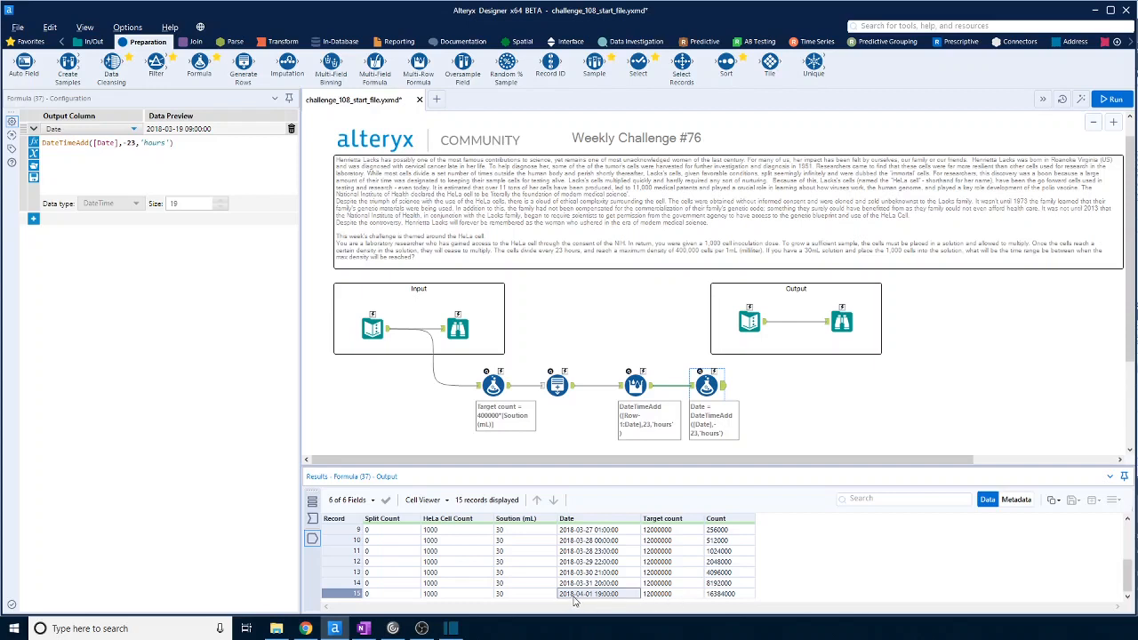
left_click(763, 327)
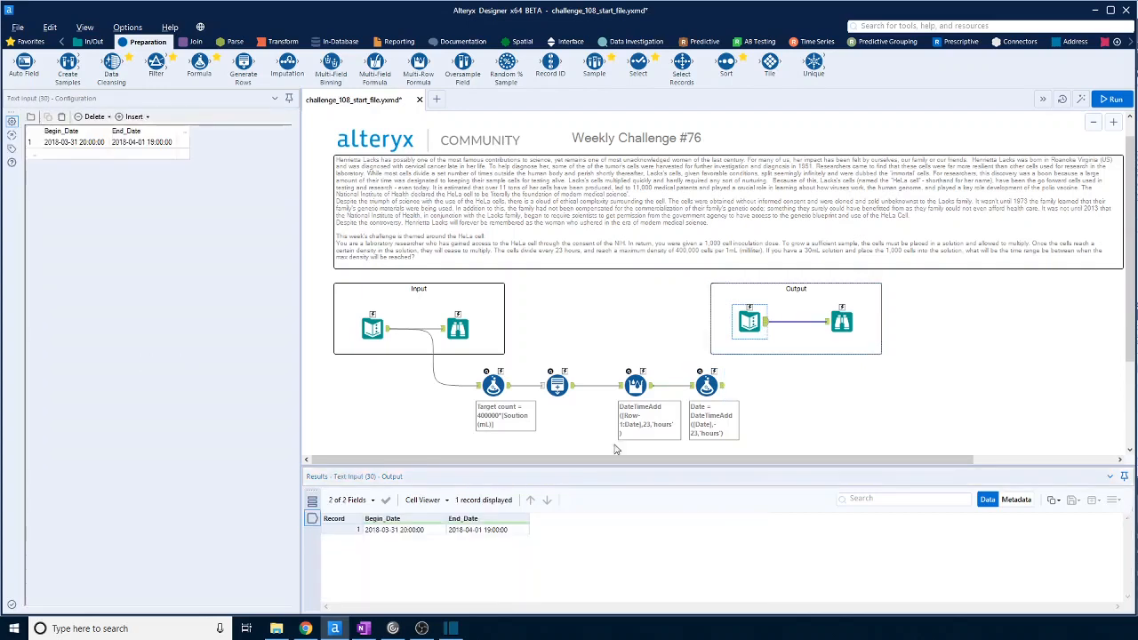
left_click(718, 388)
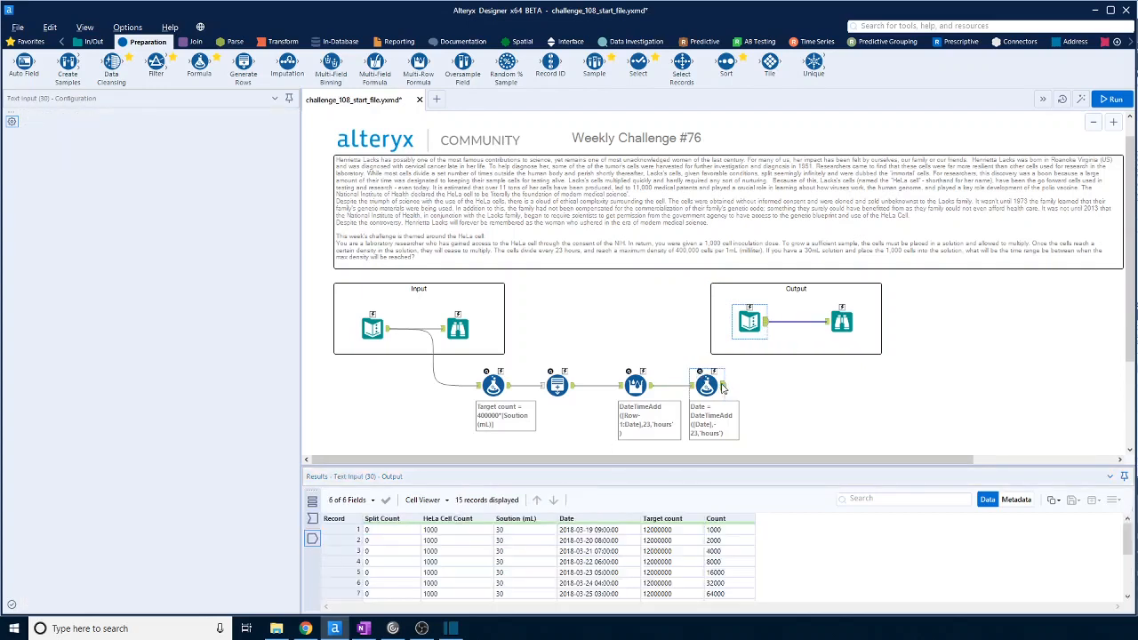
Step: Add a Summarize tool after the last Formula tool with Min and Max actions on the Date field
left_click(284, 42)
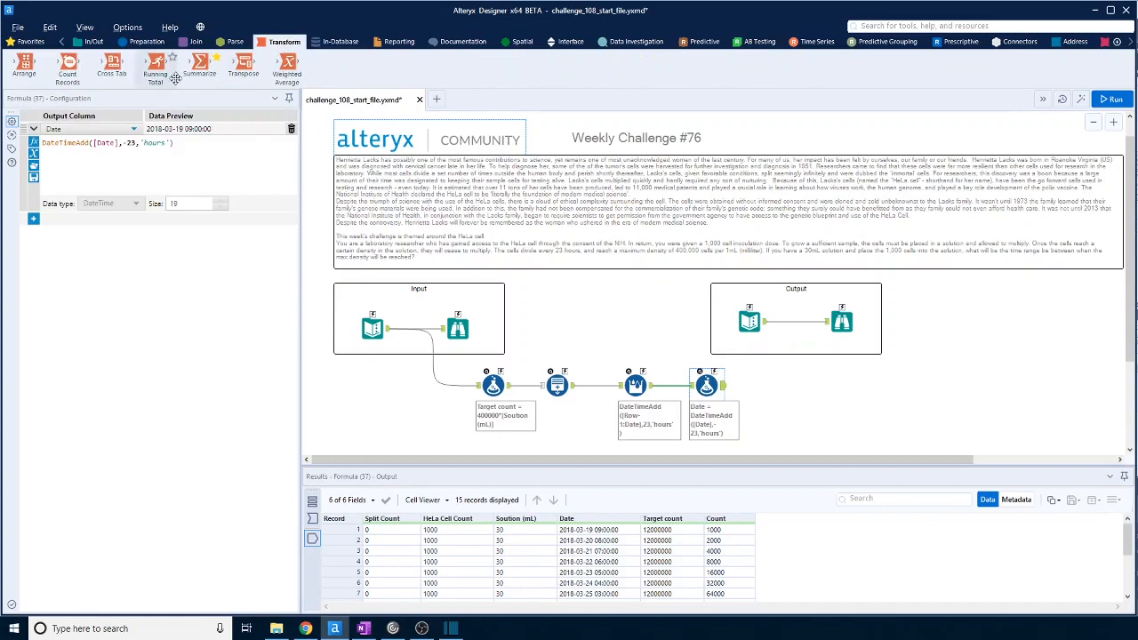
left_click_drag(199, 64, 770, 386)
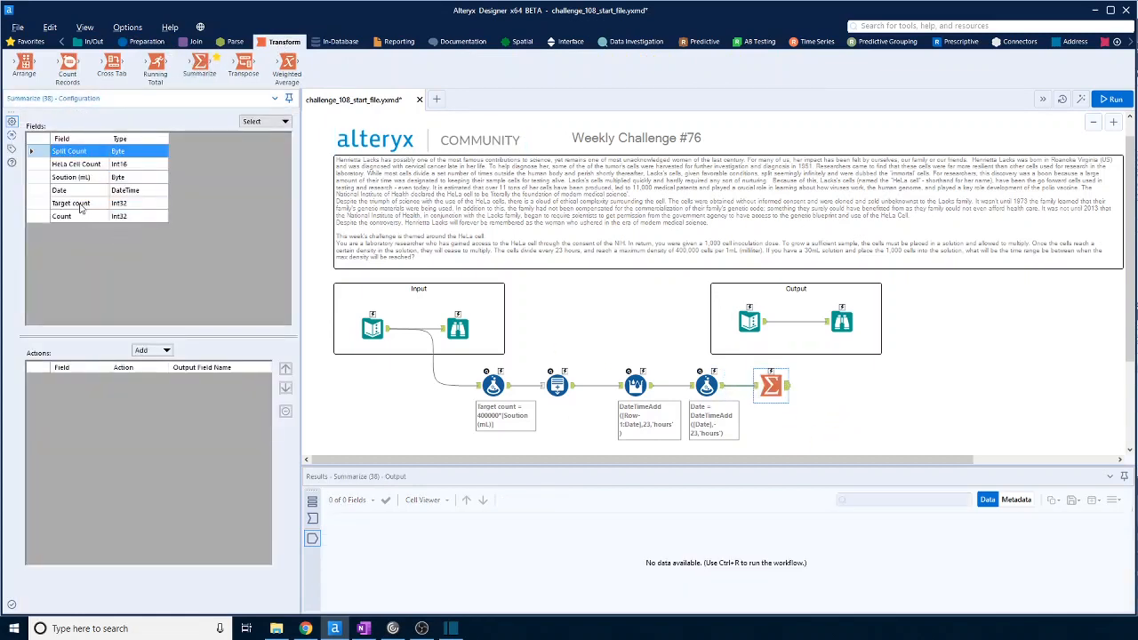
left_click(73, 191)
left_click(153, 350)
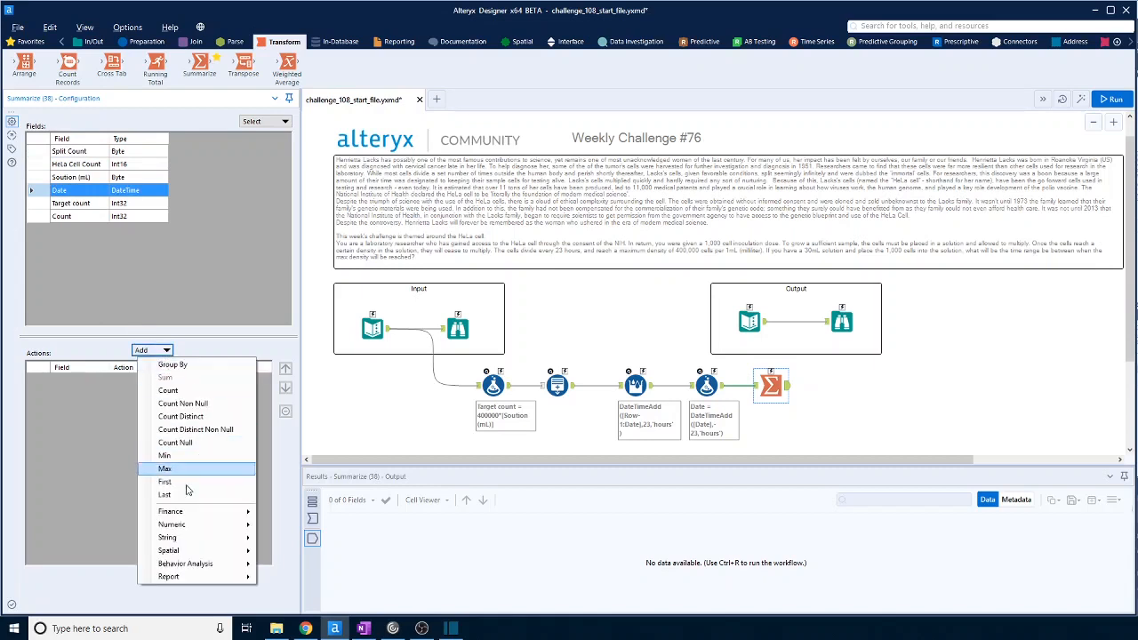
left_click(167, 455)
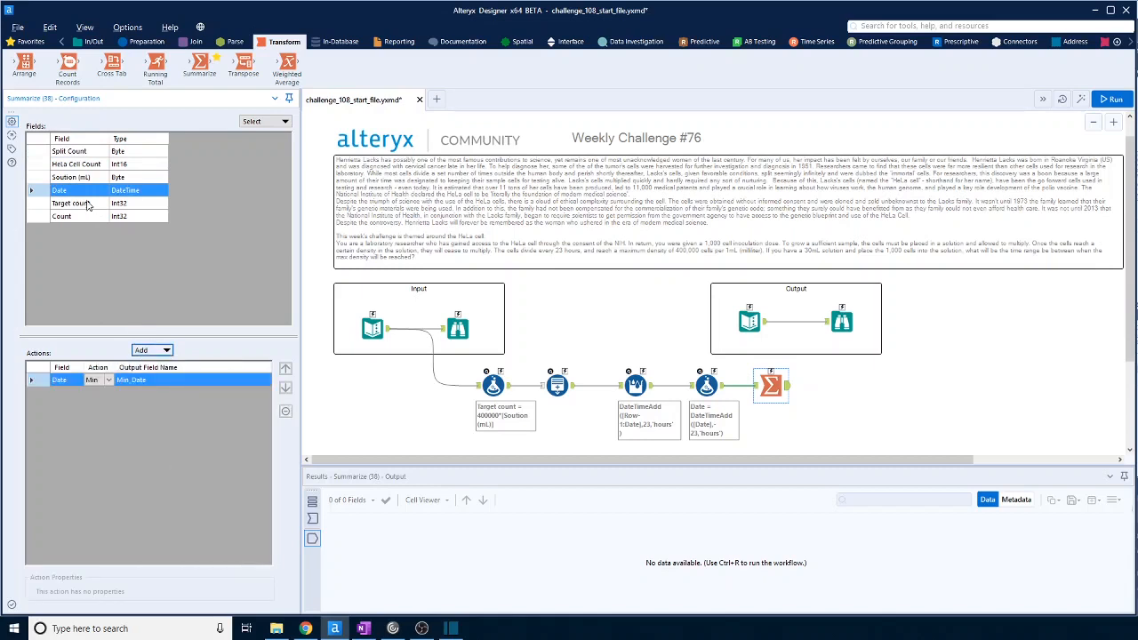
left_click(153, 350)
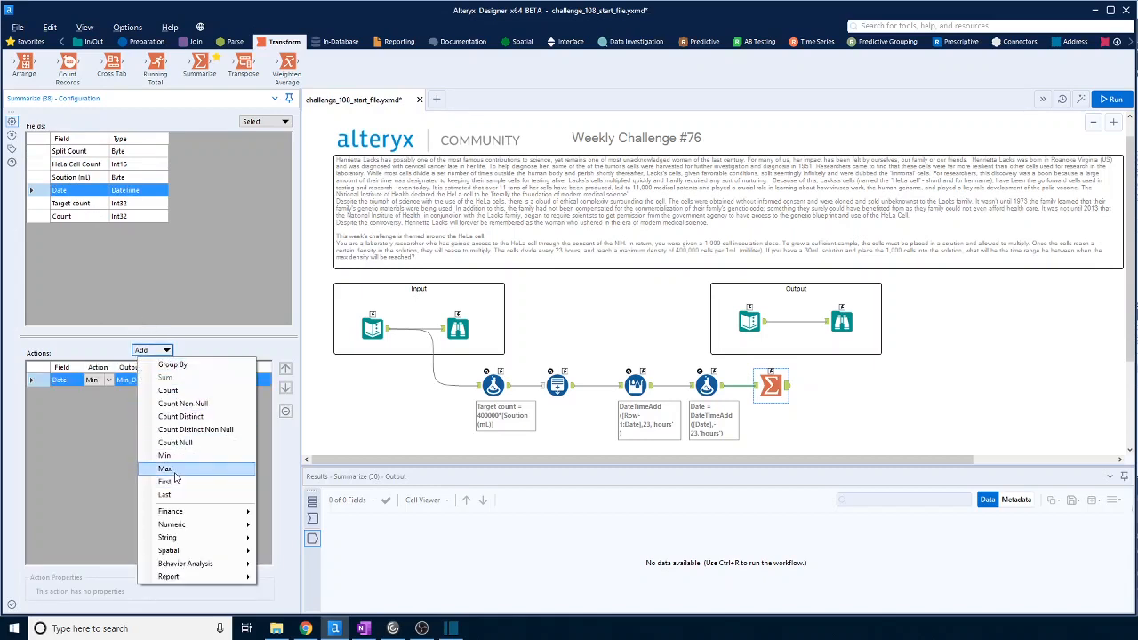
left_click(165, 468)
Step: Rename the Summarize output fields to Begin_Date for the minimum and End_Date for the maximum, matching the expected output
left_click(171, 381)
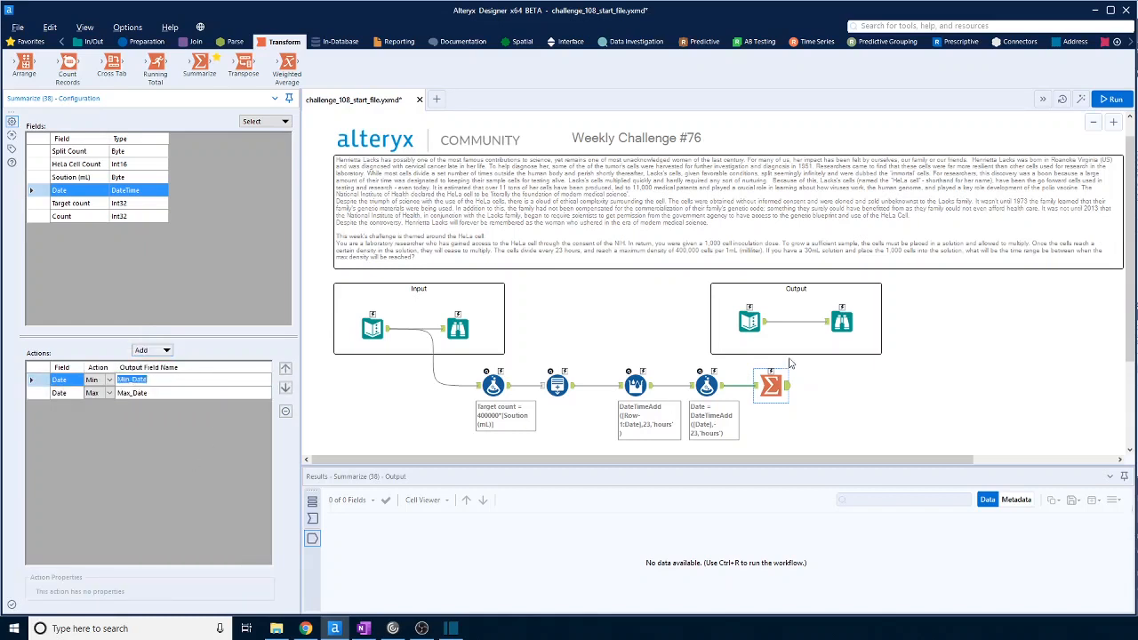
left_click(763, 320)
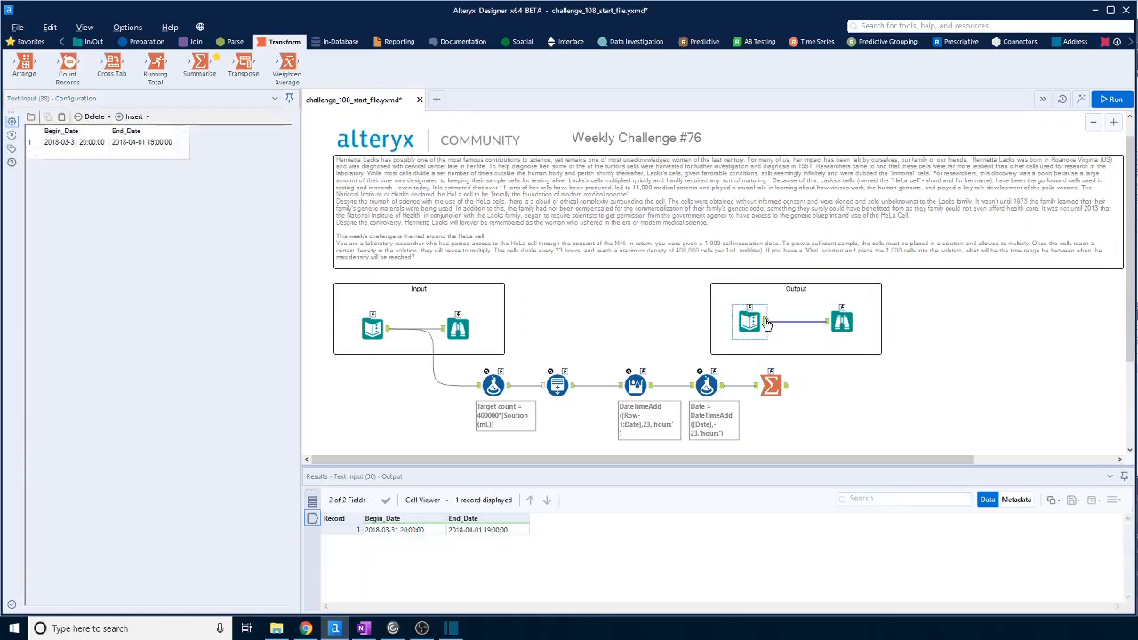
left_click(770, 383)
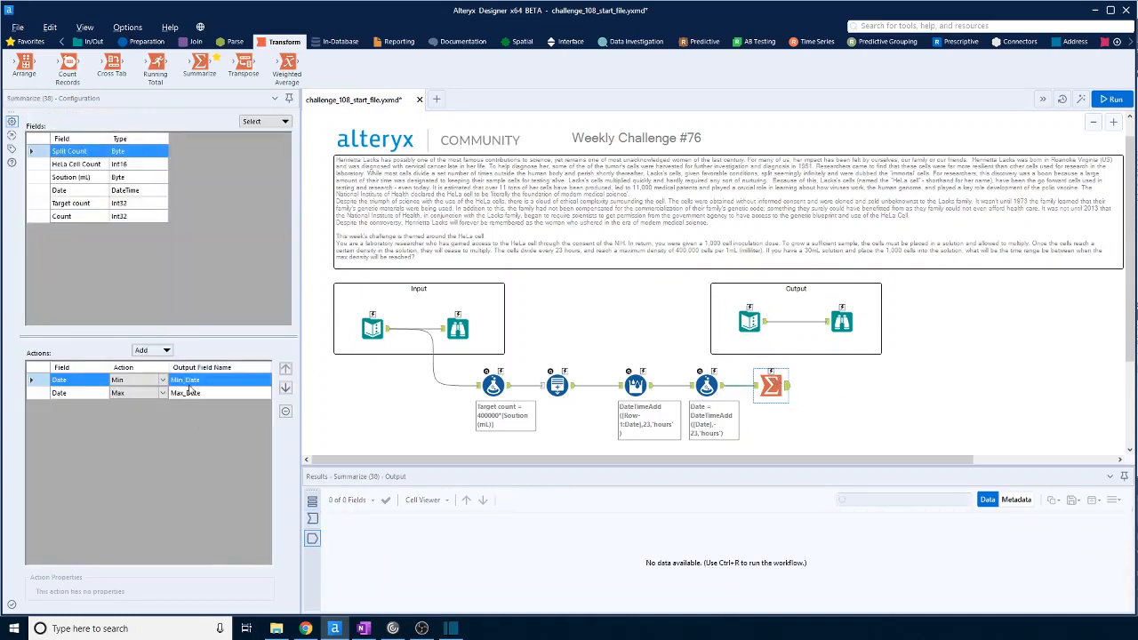
left_click(184, 379)
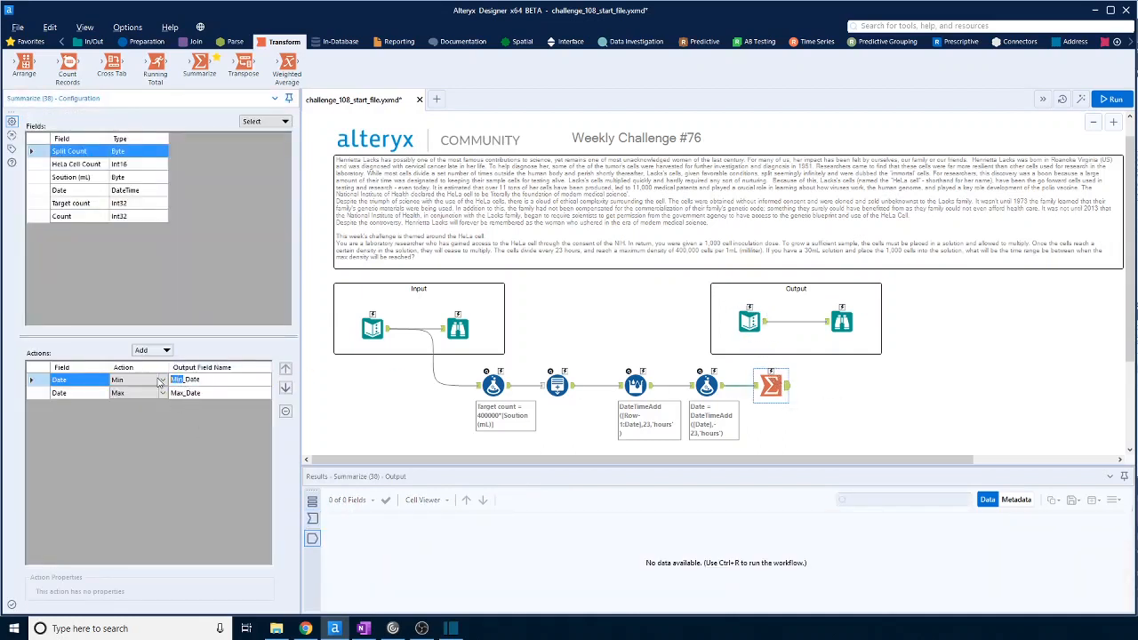
type("Begin")
left_click(181, 393)
type("End")
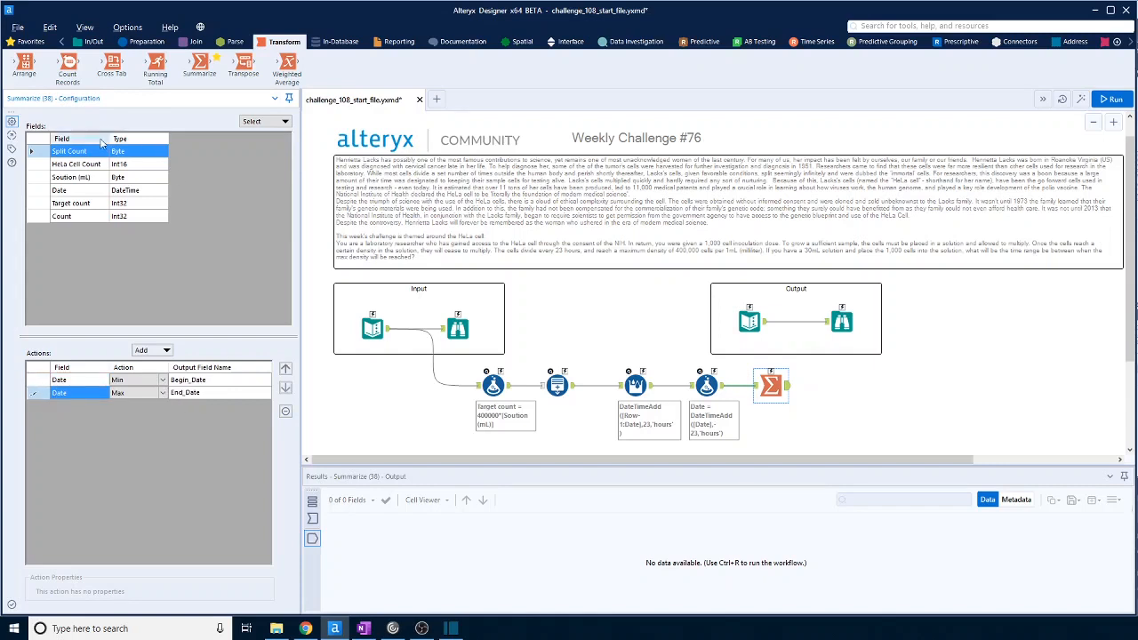
Step: Add a Browse tool after Summarize, run the workflow and compare its dates with the expected output's Browse
left_click(93, 42)
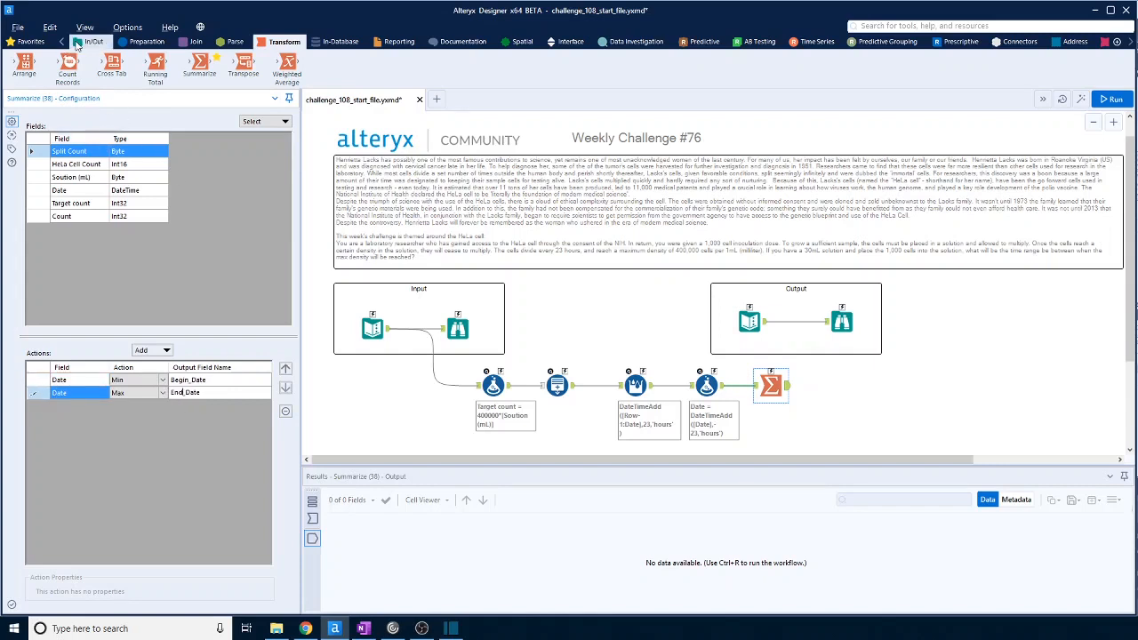
left_click_drag(24, 61, 835, 384)
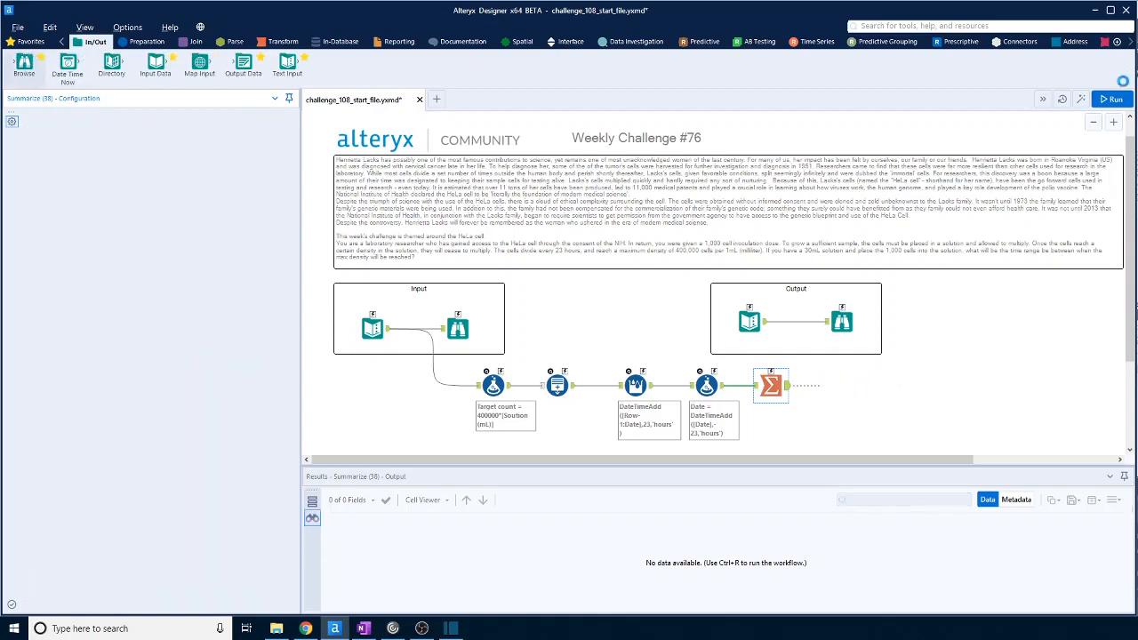
key("ctrl+r")
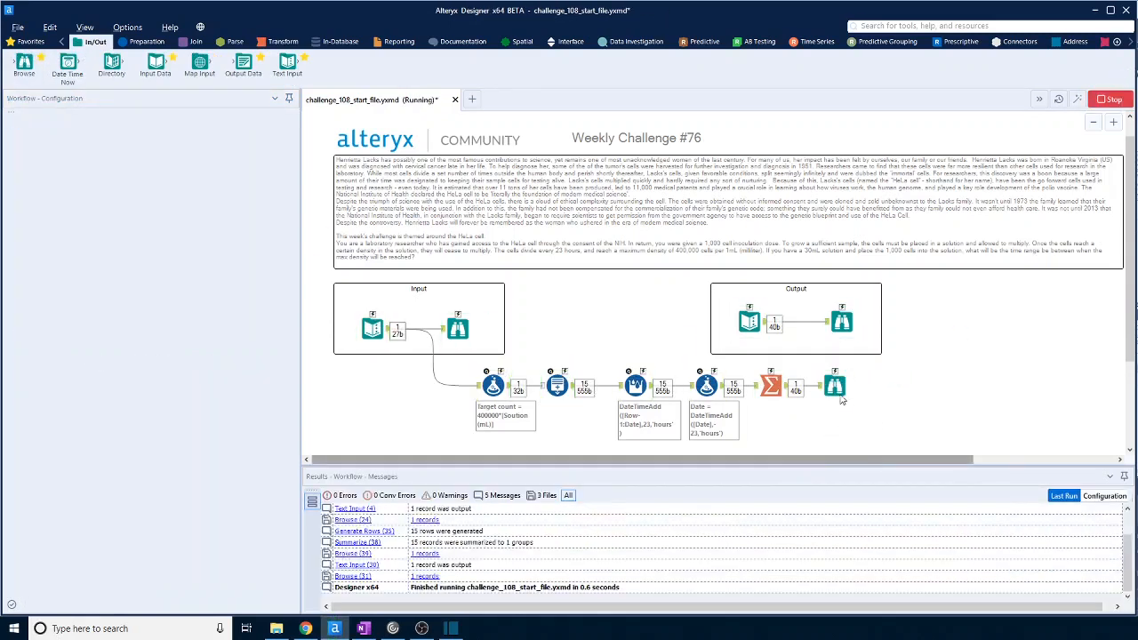
left_click(840, 322)
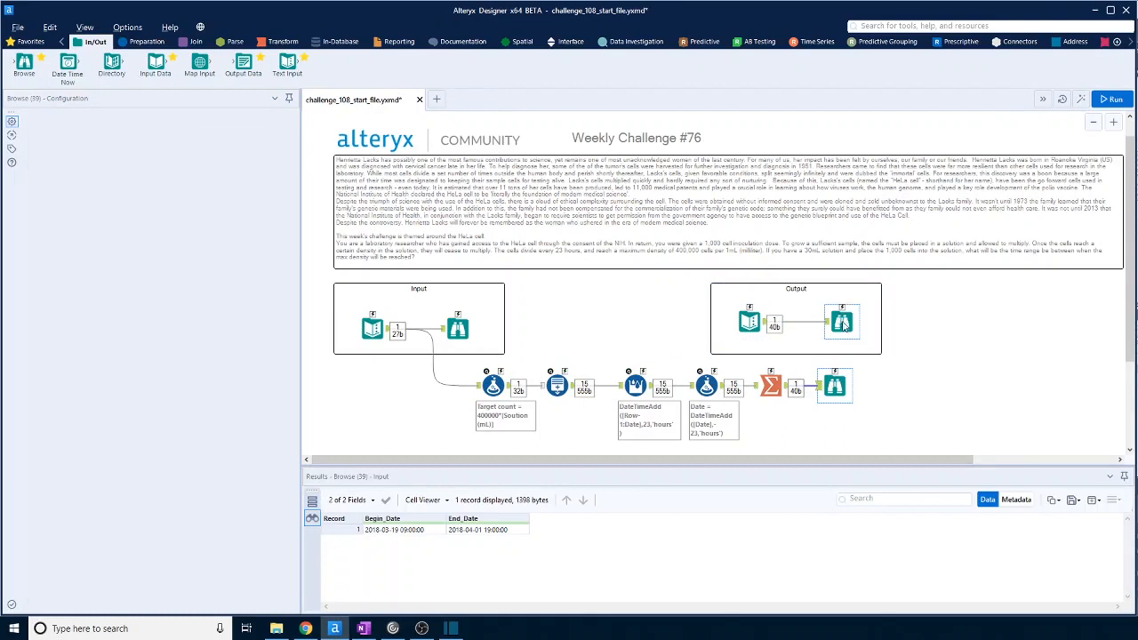
left_click(837, 385)
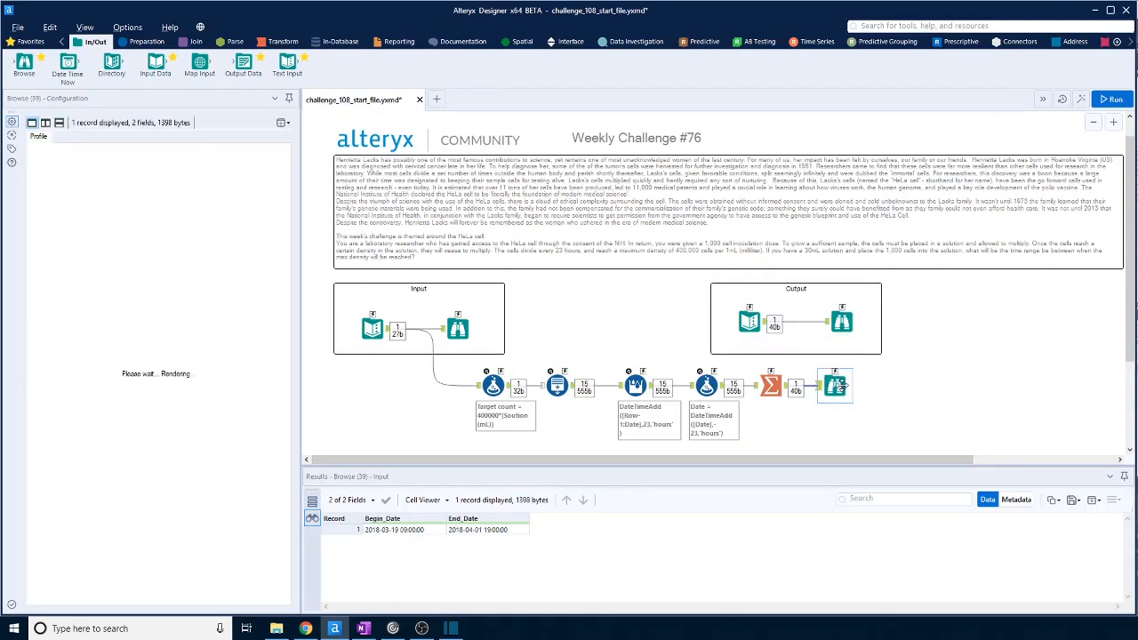
left_click(840, 322)
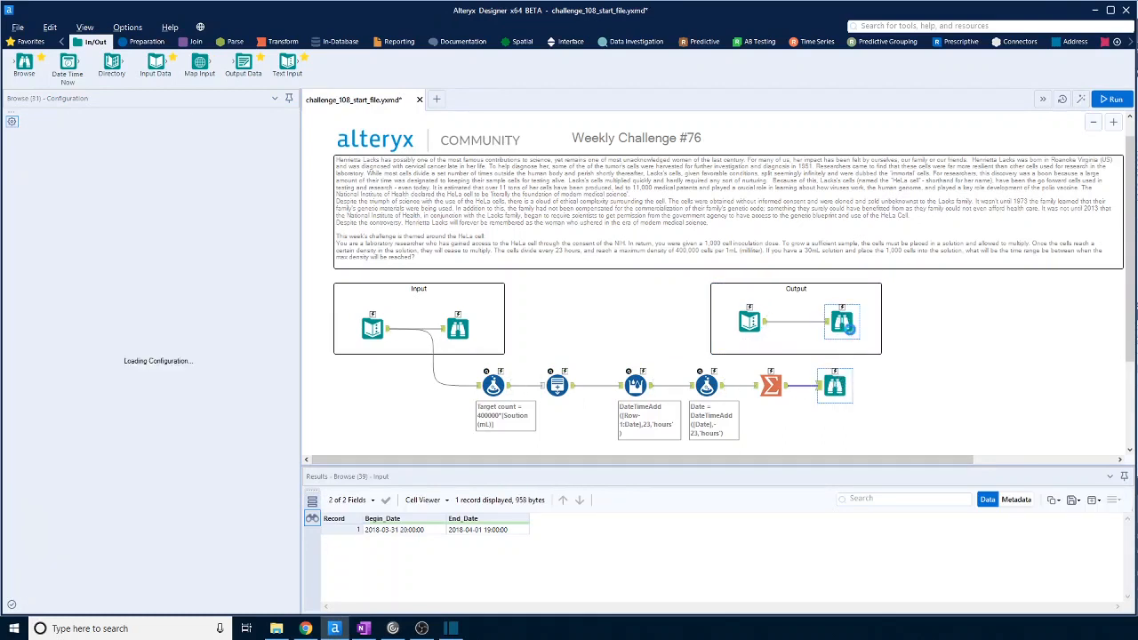
Step: Compare Begin_Date and End_Date in the Browse after Summarize with the input's start date and the expected output's dates
left_click(458, 329)
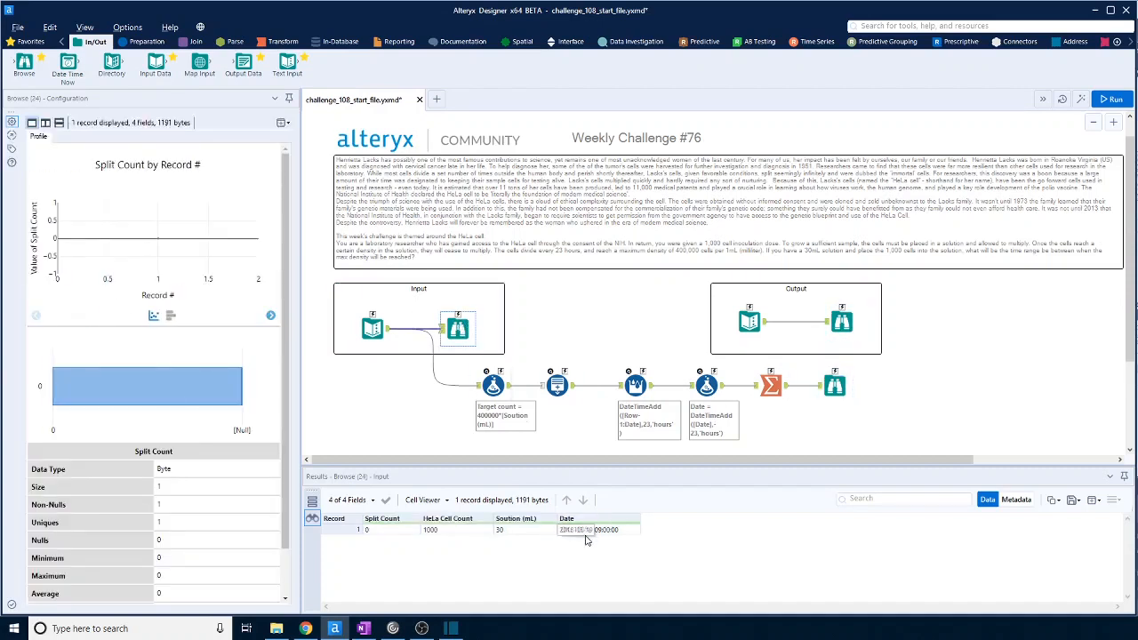
left_click(842, 322)
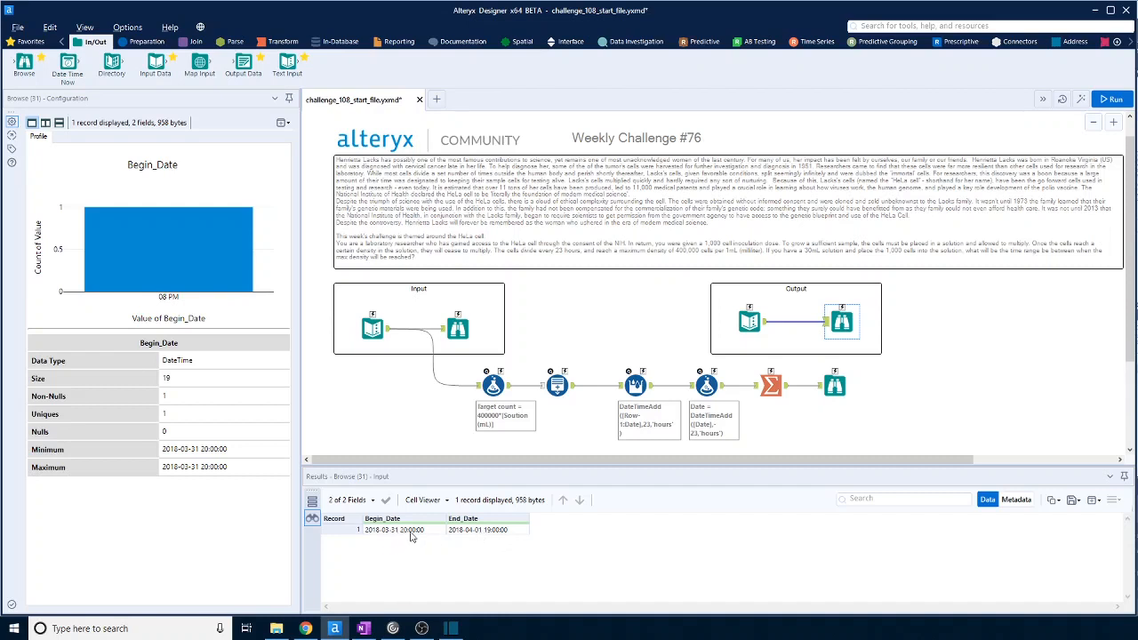
left_click(833, 384)
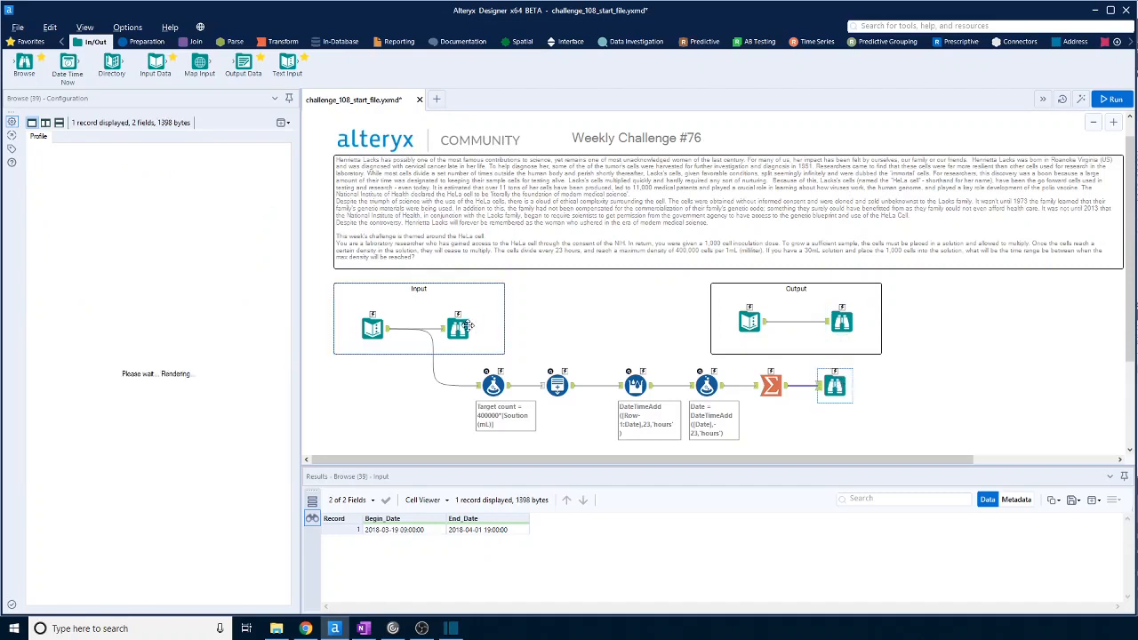
left_click(462, 327)
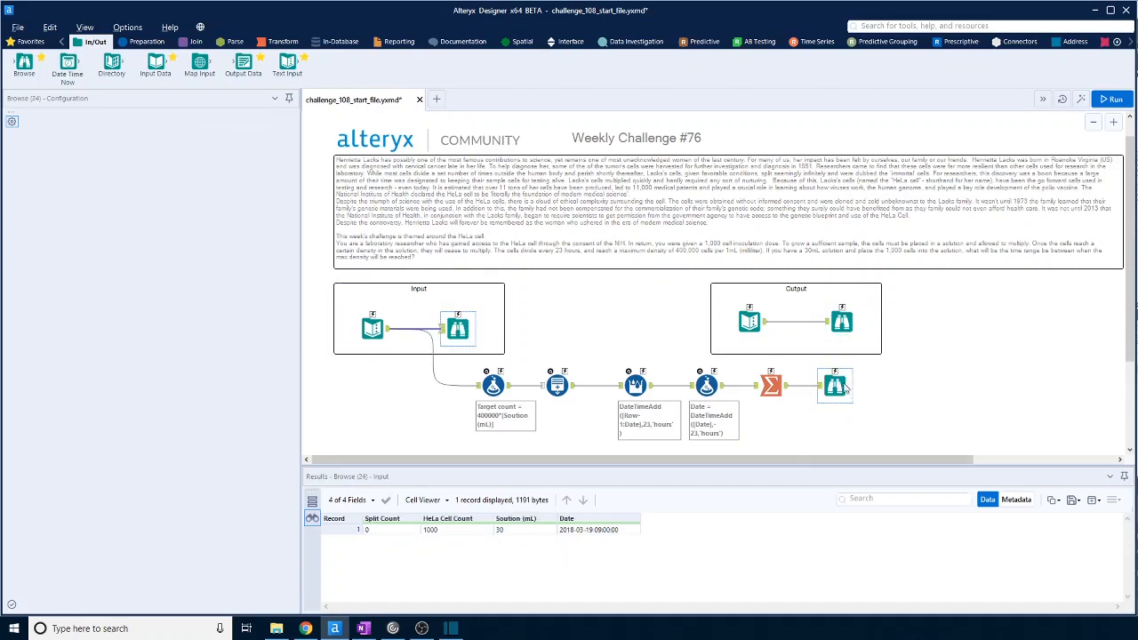
left_click(840, 383)
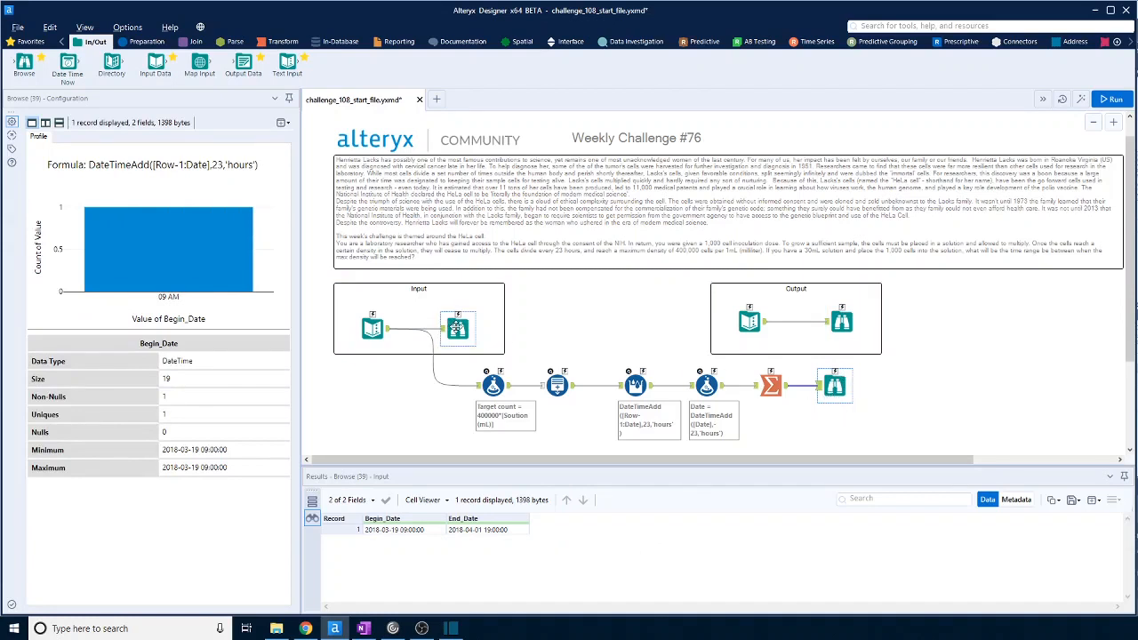
left_click(458, 328)
left_click(841, 322)
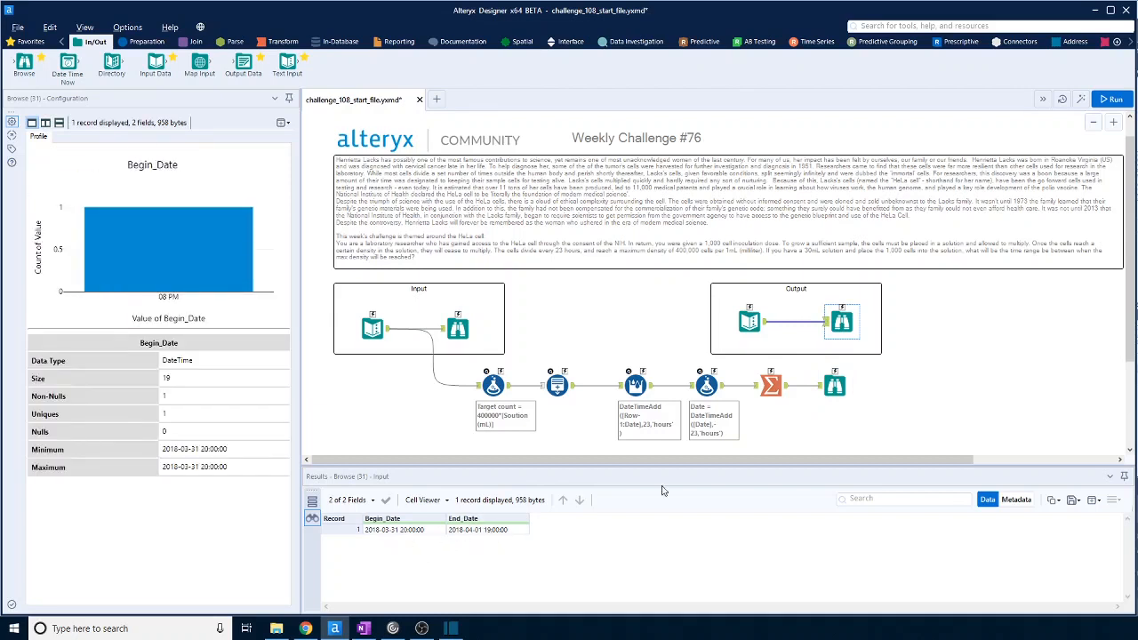
left_click(836, 387)
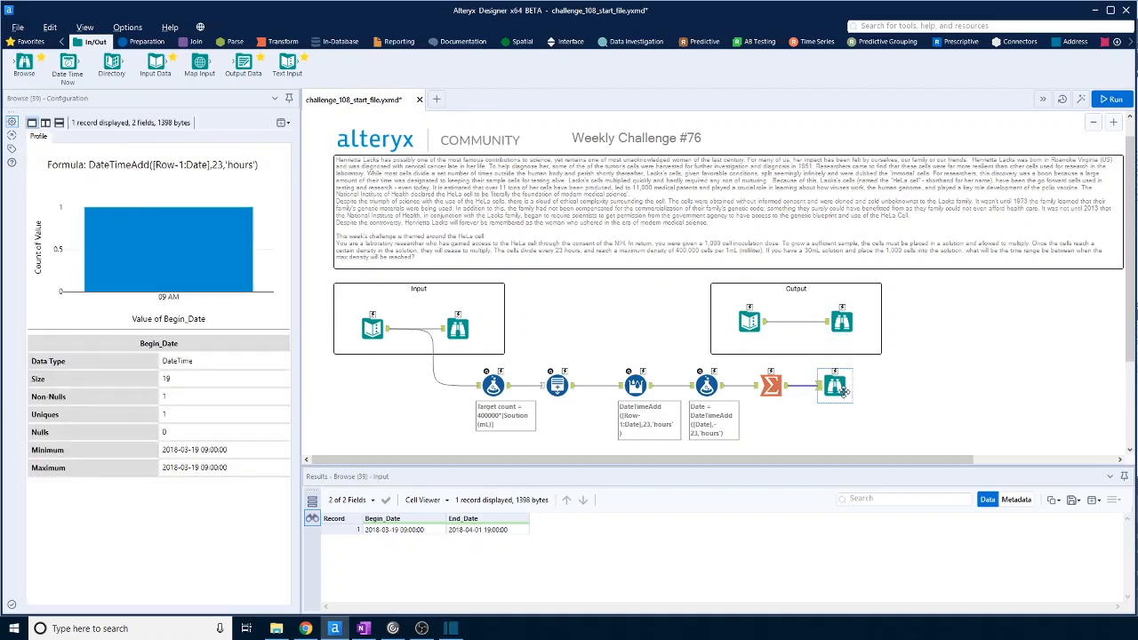